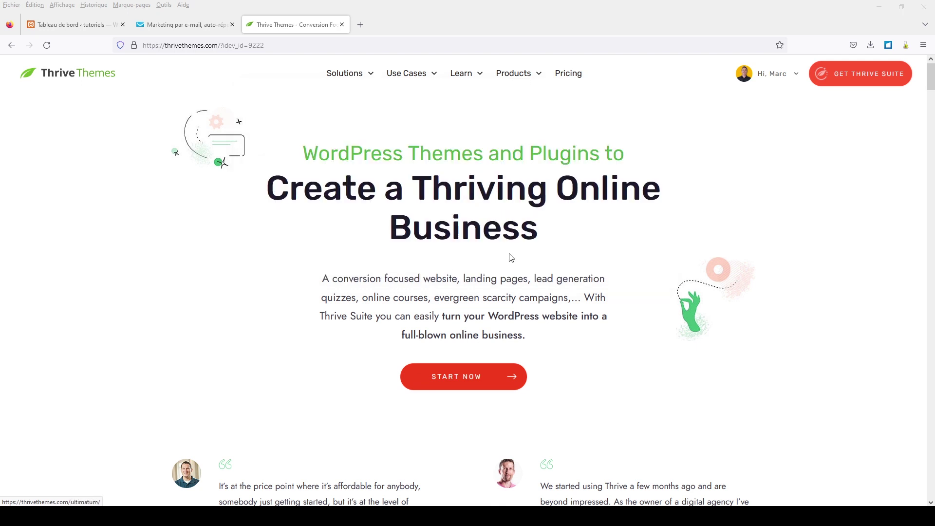
- Find Thrive Automator among the Thrive Themes products and download the free plugin from its WordPress.org page
mouse_move(502, 77)
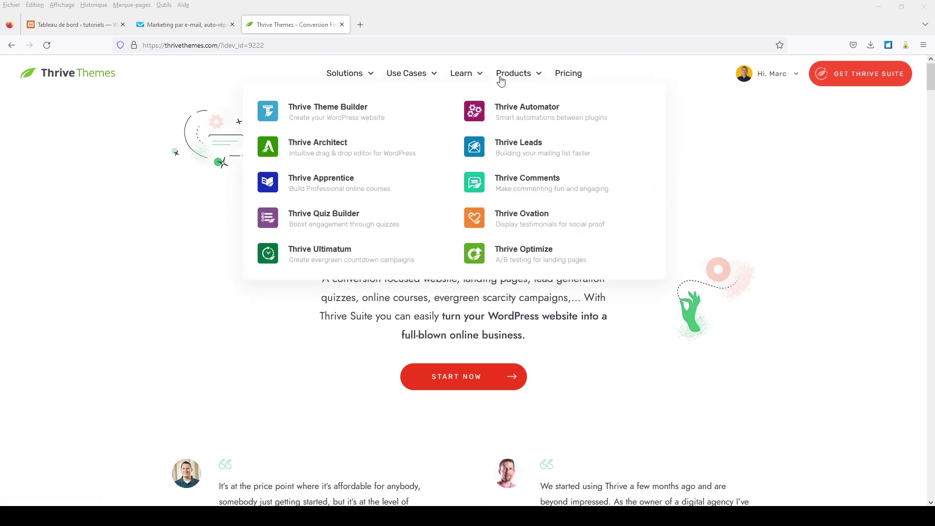
click(521, 111)
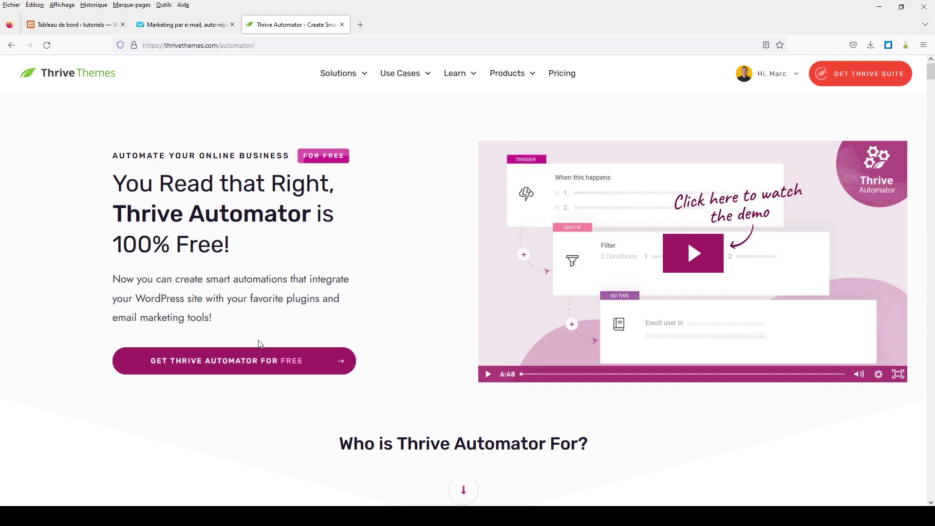
click(218, 367)
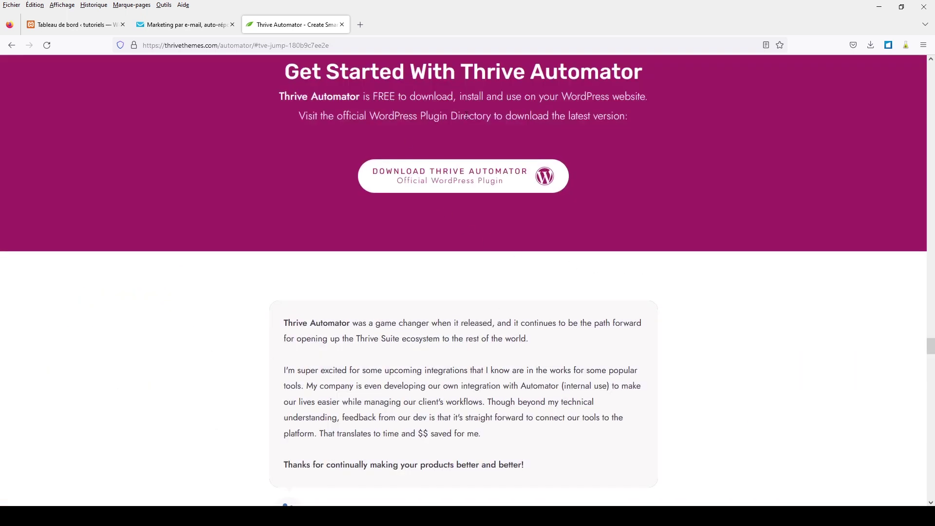
click(465, 181)
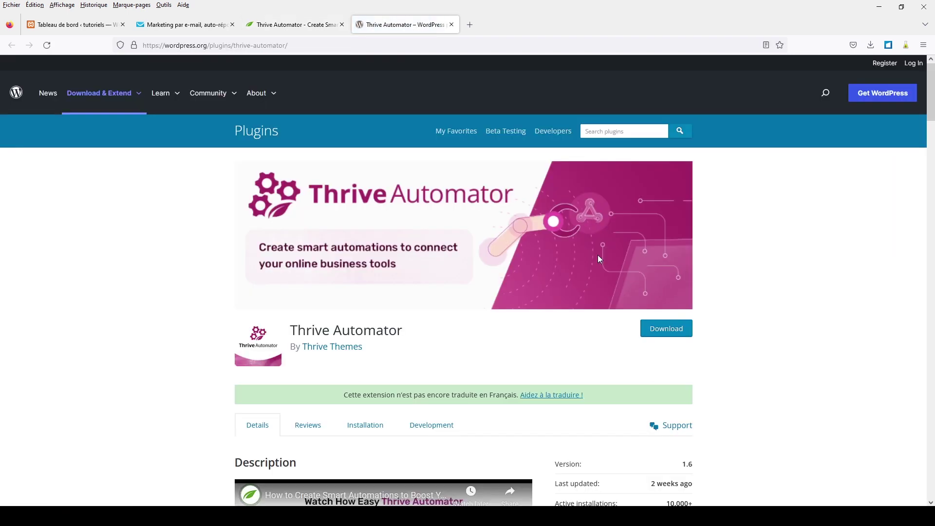
click(671, 336)
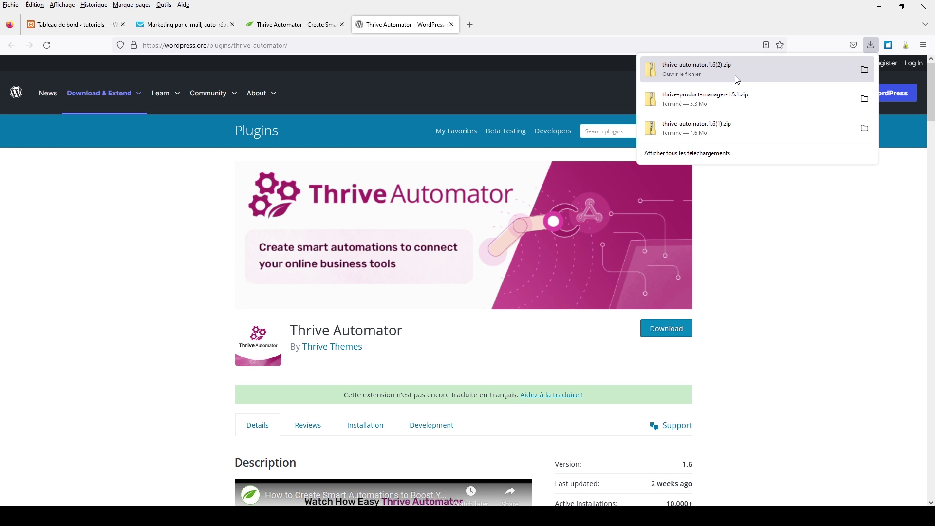
- Switch to the WordPress dashboard and install and activate the Thrive Automator extension from thrive-automator.1.6.zip
click(73, 24)
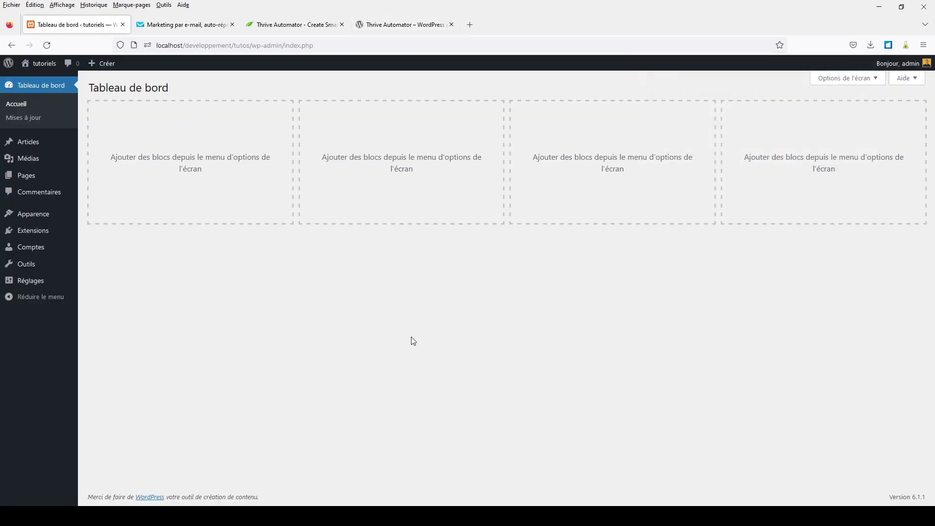
click(35, 232)
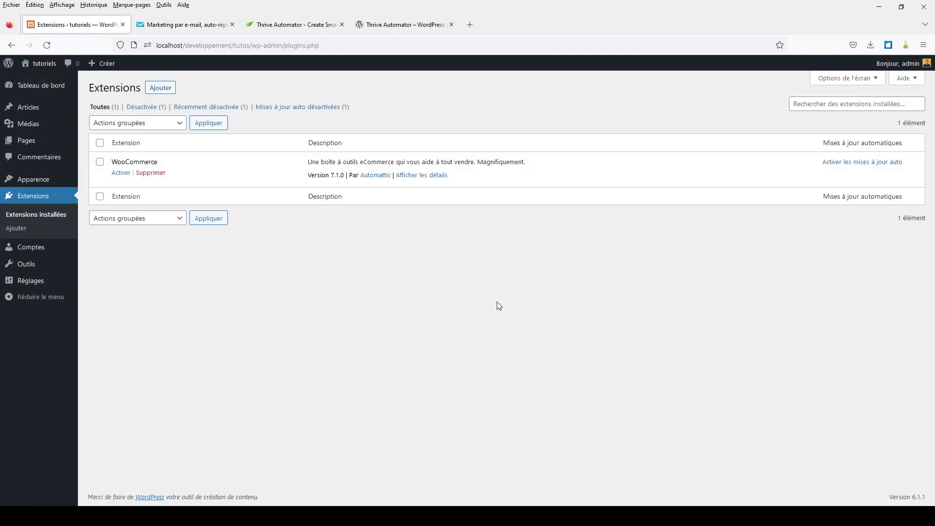
click(164, 89)
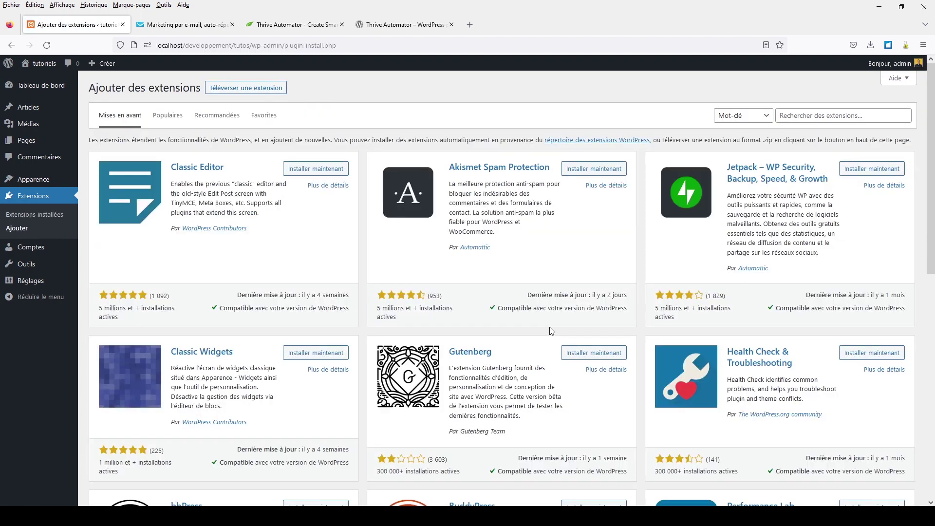
click(242, 90)
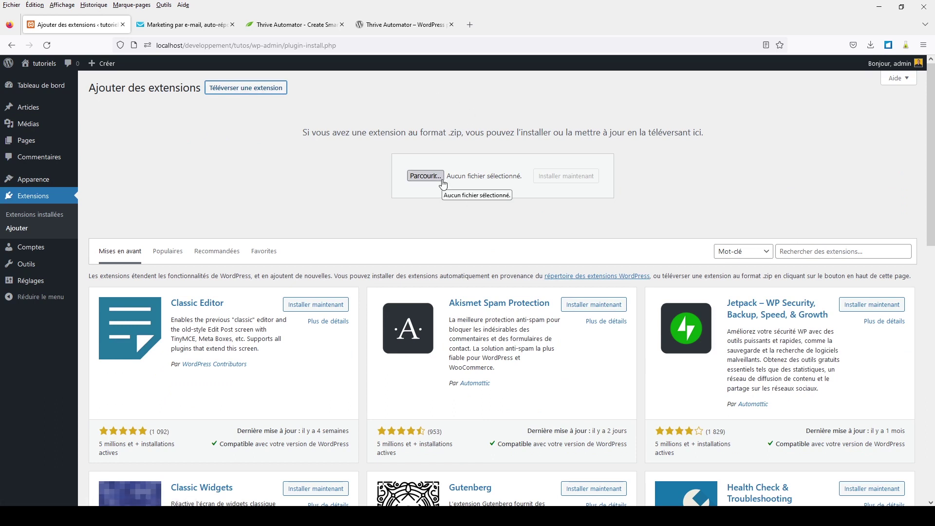
click(425, 176)
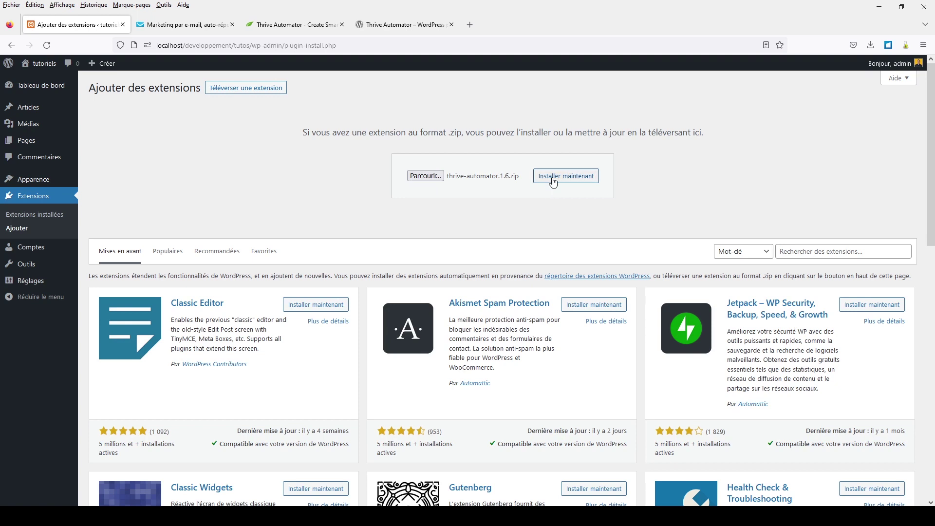
click(553, 180)
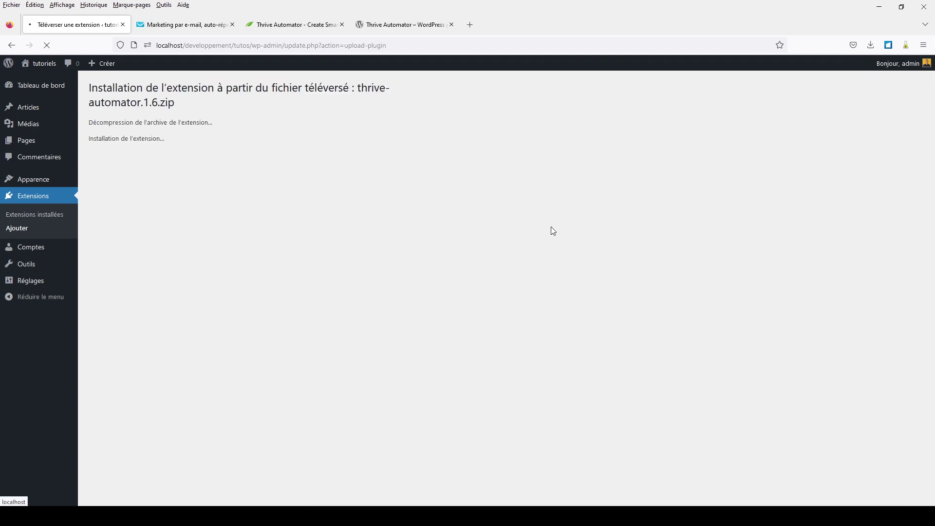
click(135, 182)
click(134, 182)
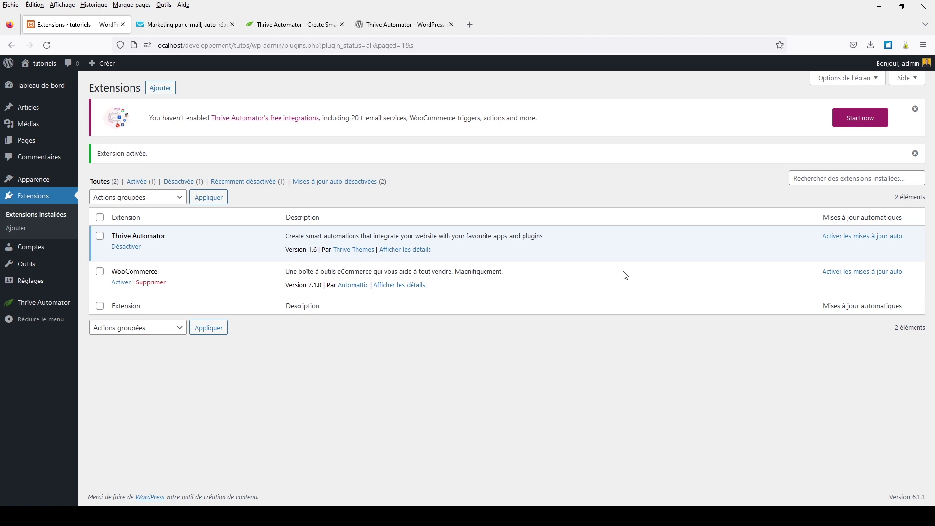
- Open Thrive Automator and start the free connection setup for additional integrations
click(64, 305)
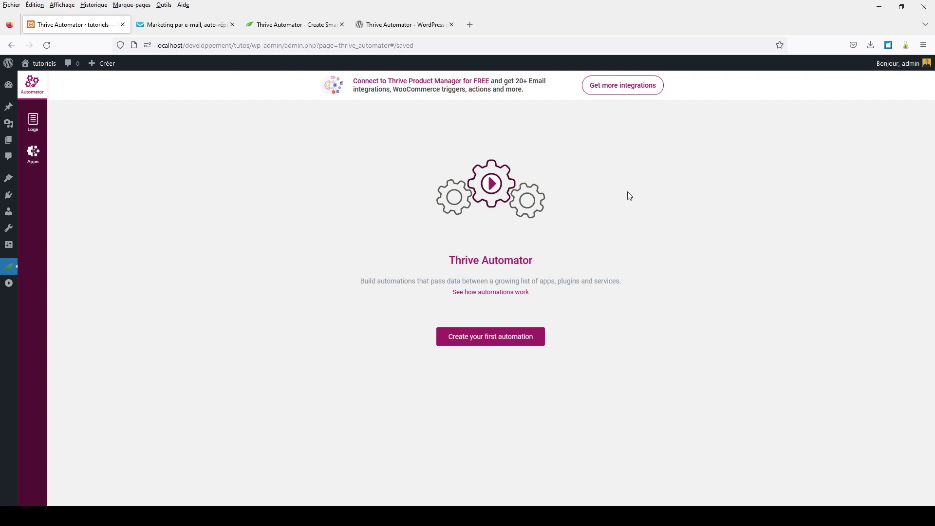
click(628, 91)
scroll(449, 383, down, 1)
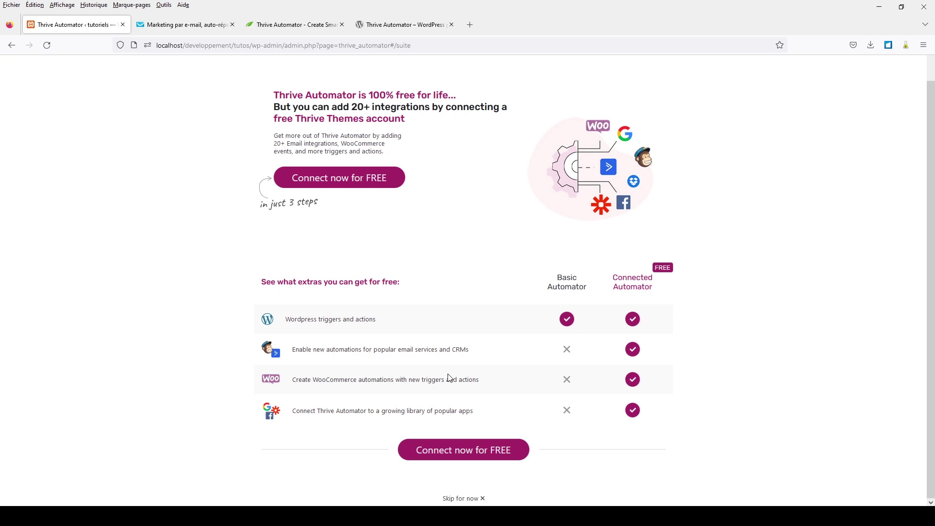
click(457, 457)
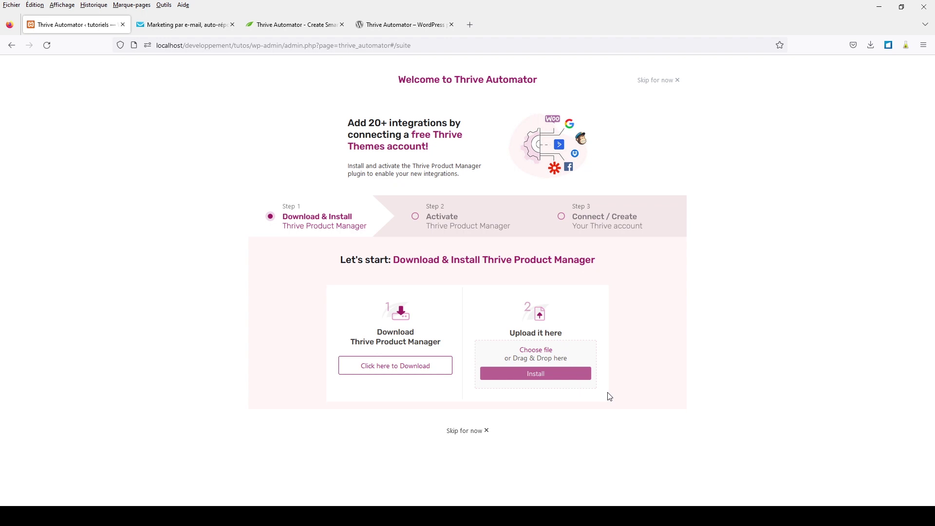
- Download Thrive Product Manager, install it from thrive-product-manager-1.5.zip, and activate it to complete the connection setup
click(381, 373)
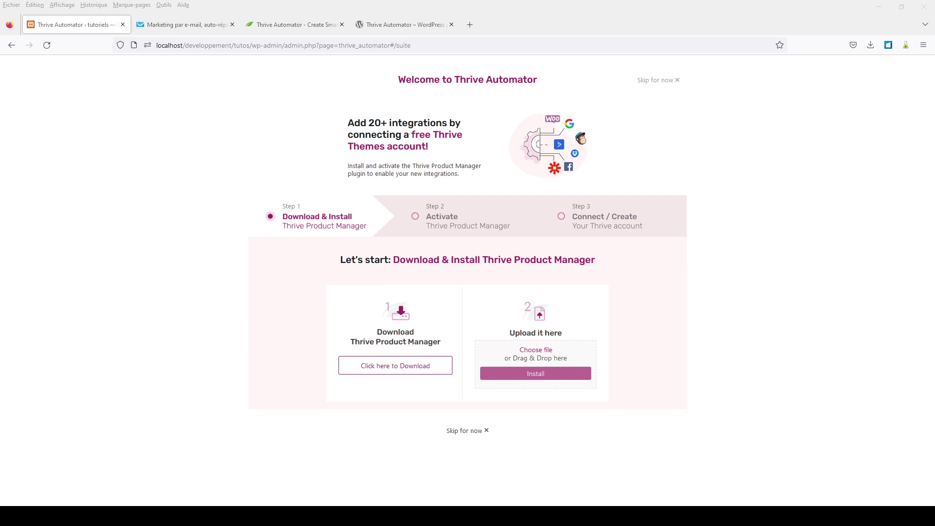
drag(934, 341, 548, 365)
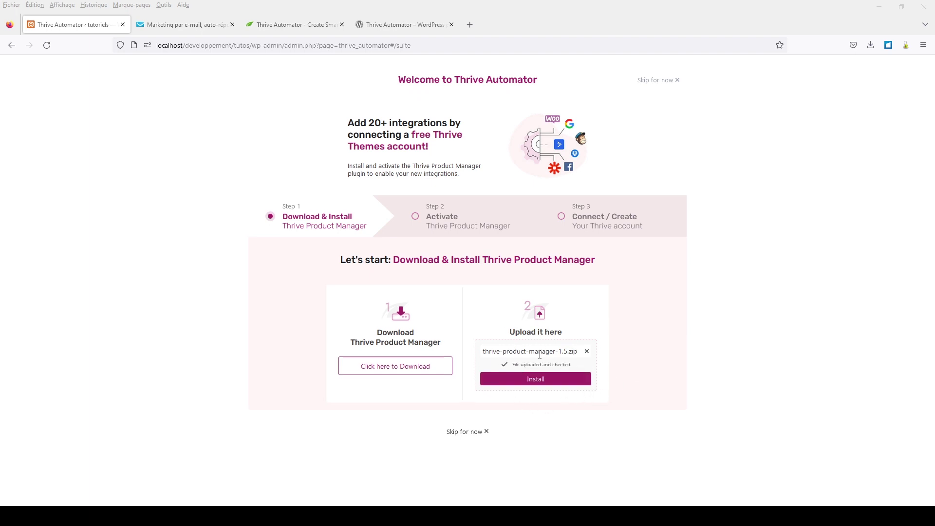
click(535, 380)
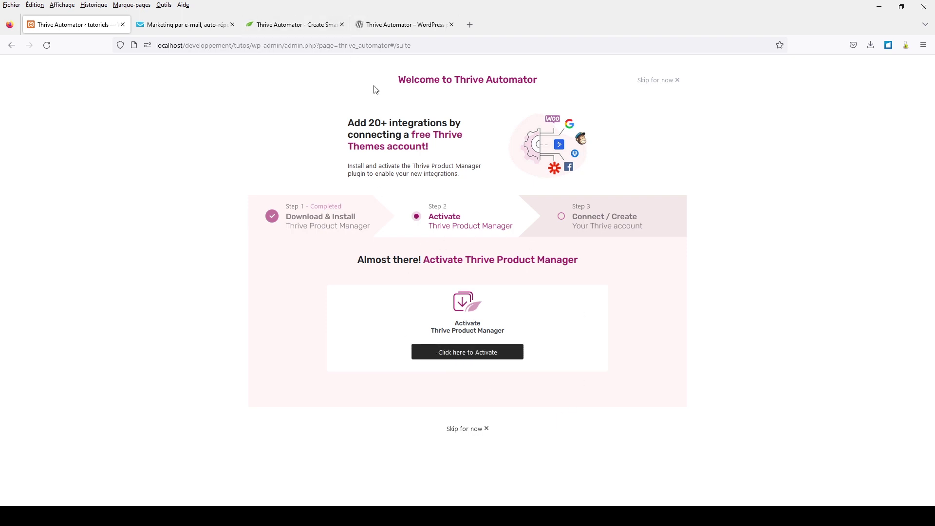
click(463, 356)
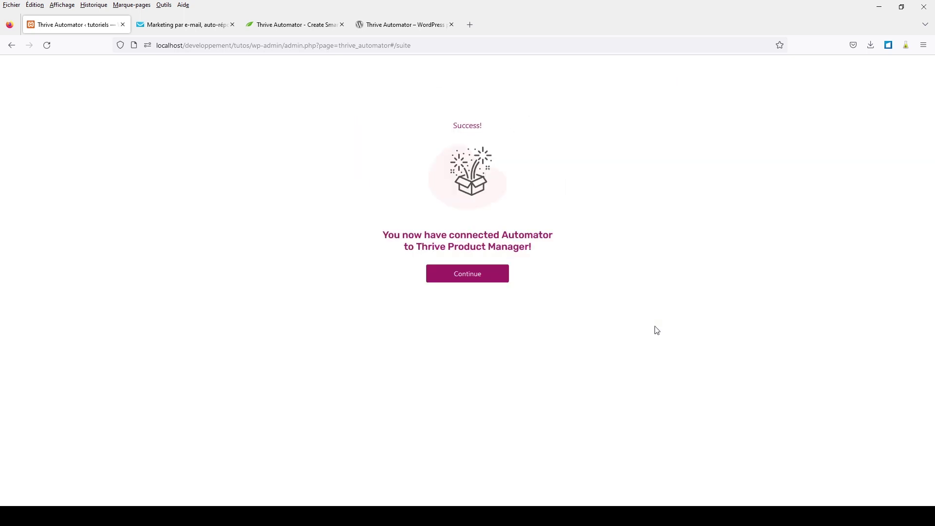
click(464, 277)
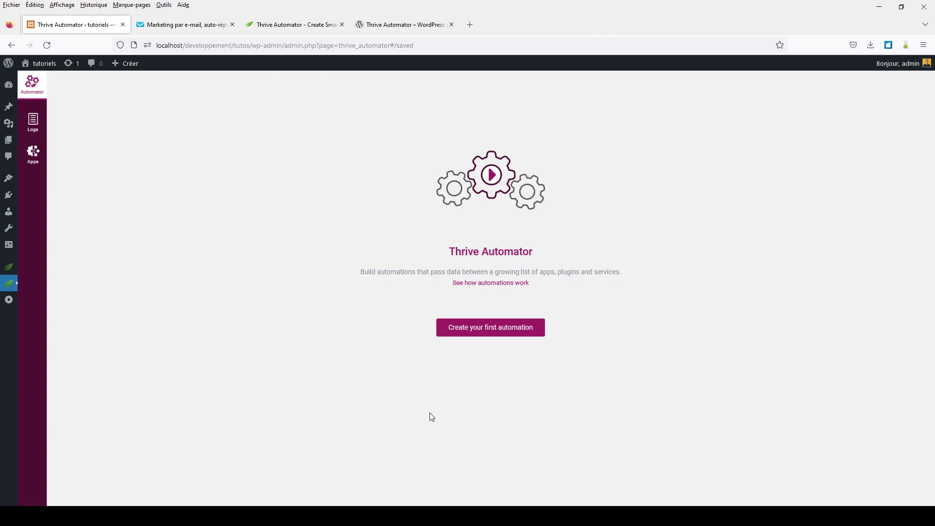
- Start a new app connection for GetResponse in Thrive Automator and select API Version 3
click(32, 166)
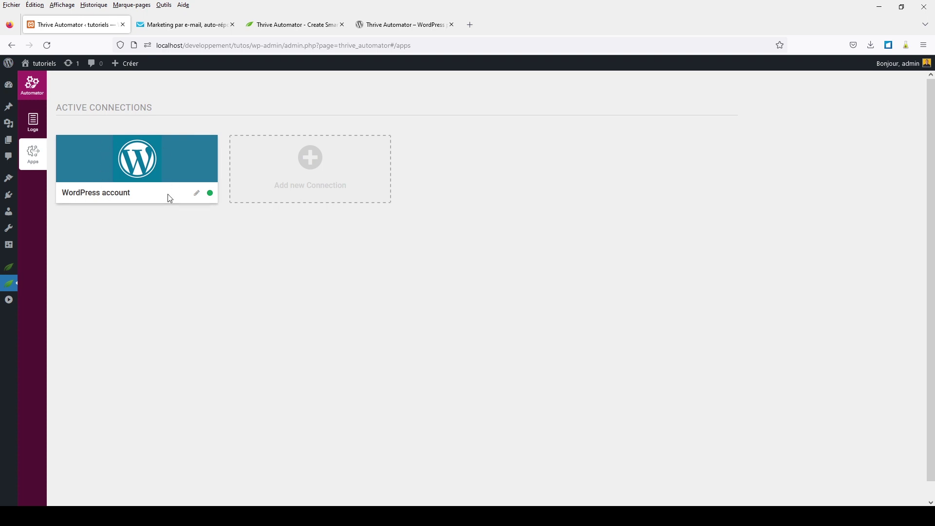
click(315, 165)
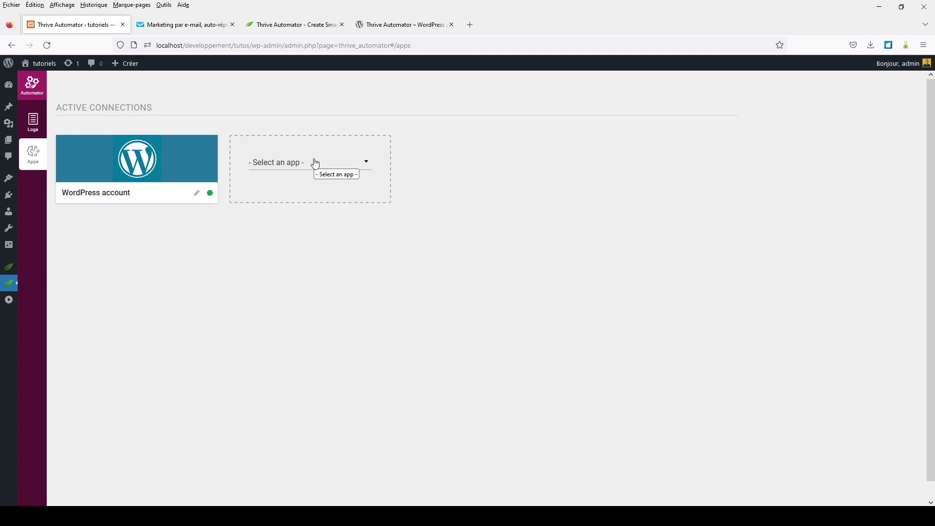
click(315, 164)
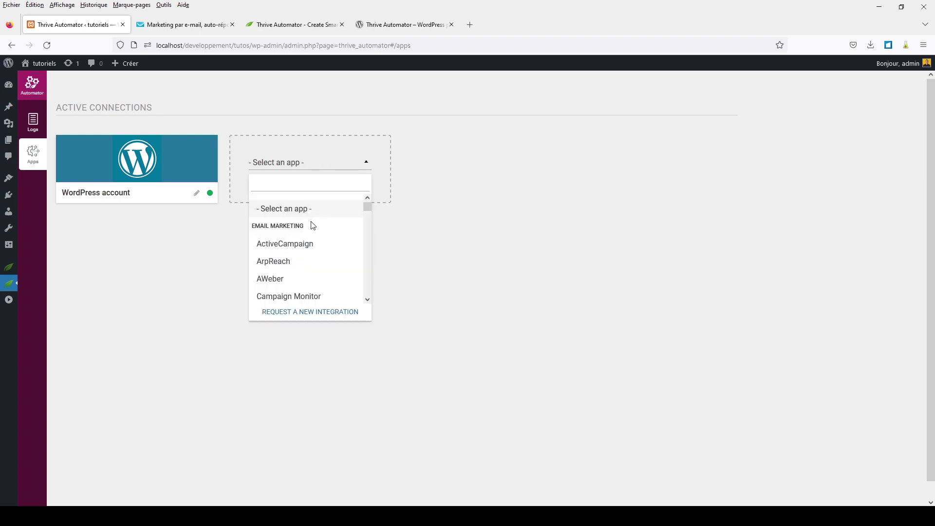
scroll(311, 240, down, 5)
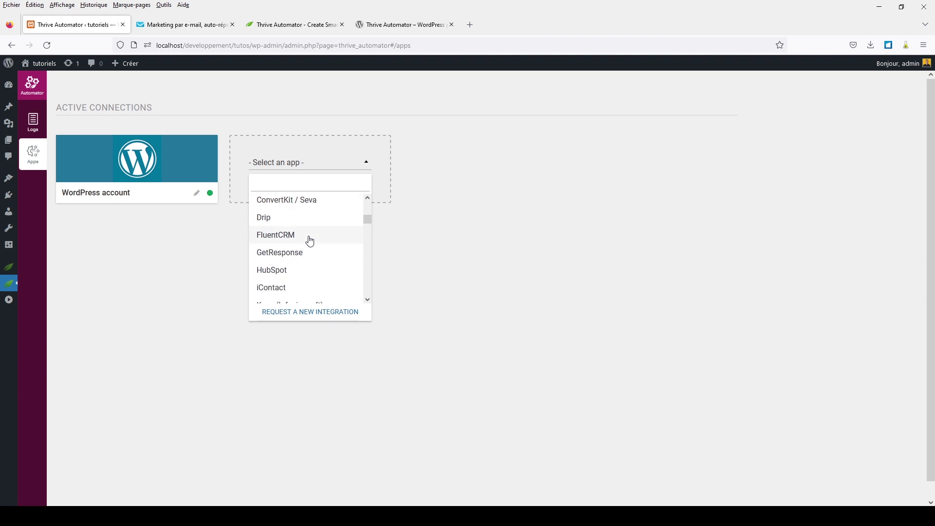
scroll(310, 241, down, 6)
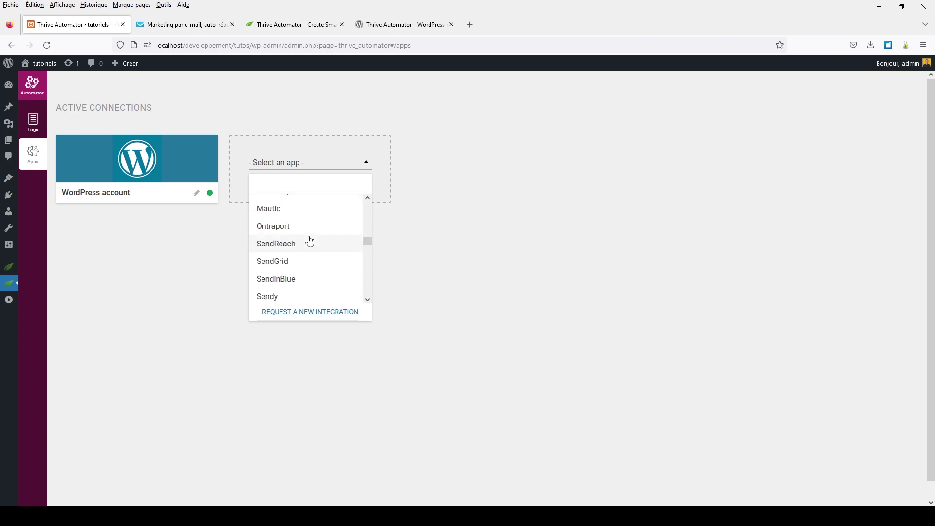
scroll(310, 240, down, 6)
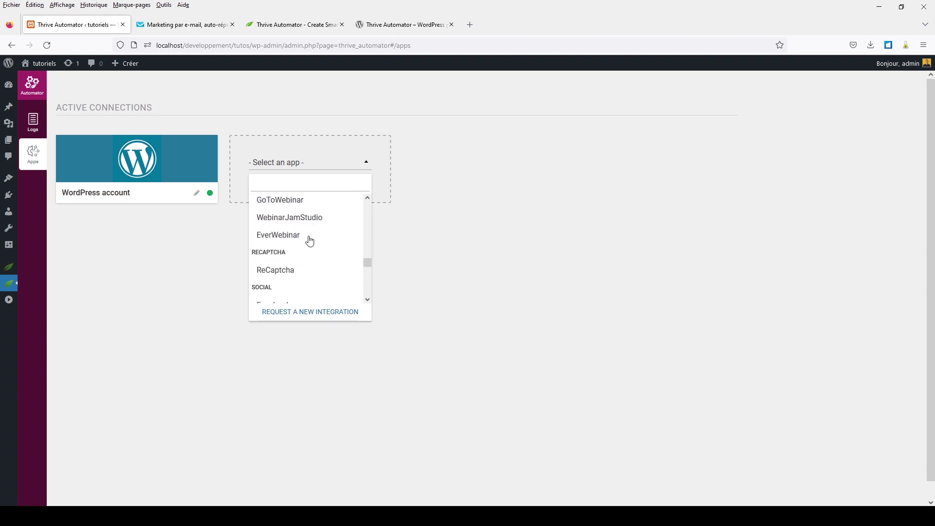
scroll(310, 240, down, 3)
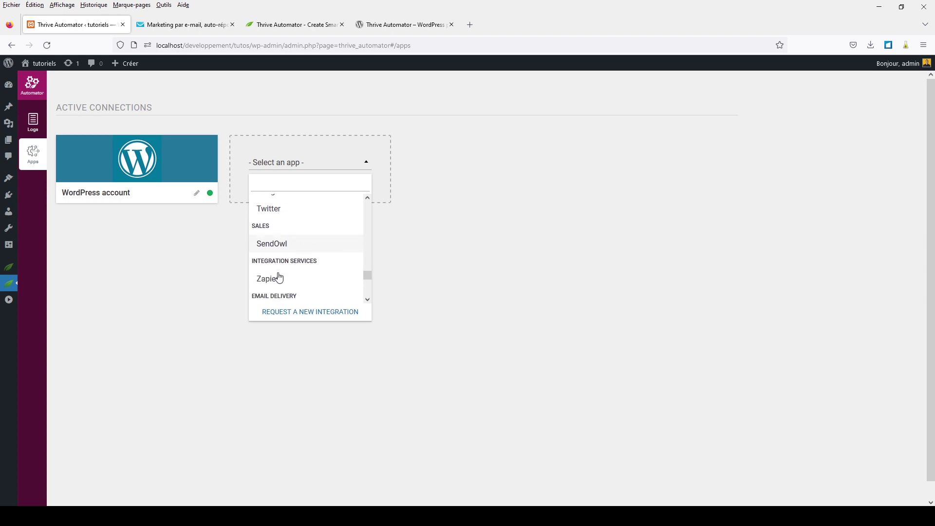
drag(368, 275, 369, 219)
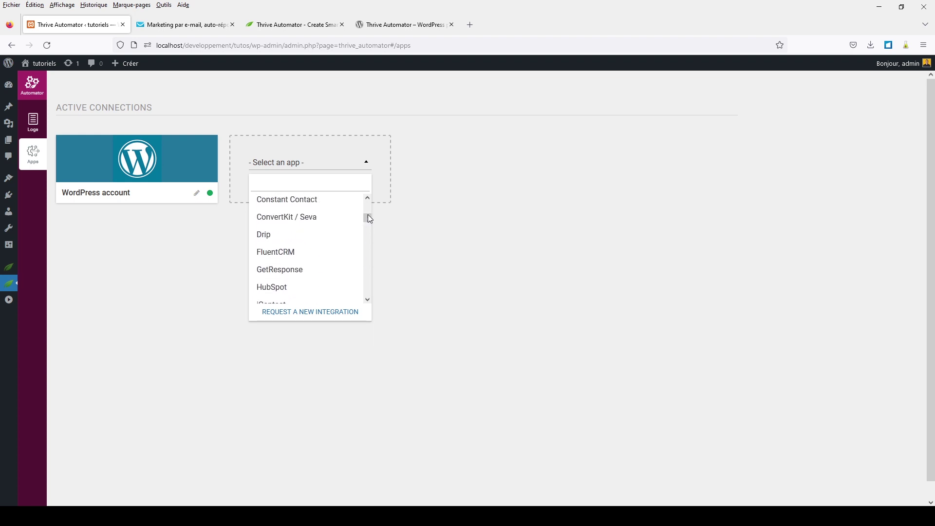
click(308, 271)
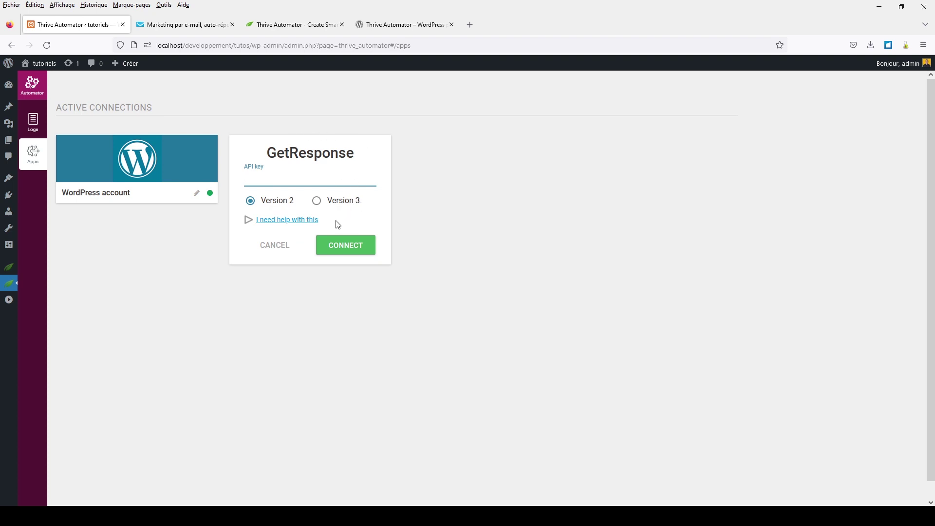
click(316, 201)
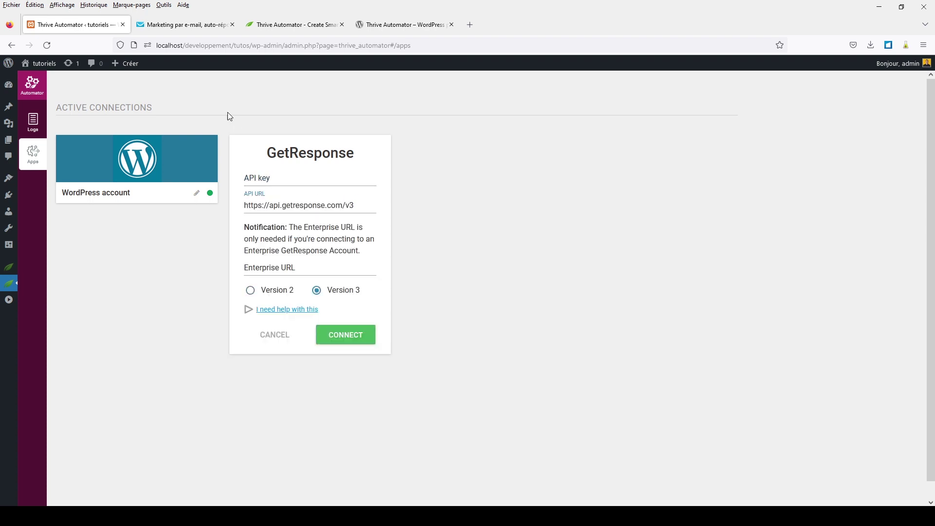
- Switch to GetResponse, find the API keys under Intégrations & API, and copy the existing "thrive leads API" key
click(189, 23)
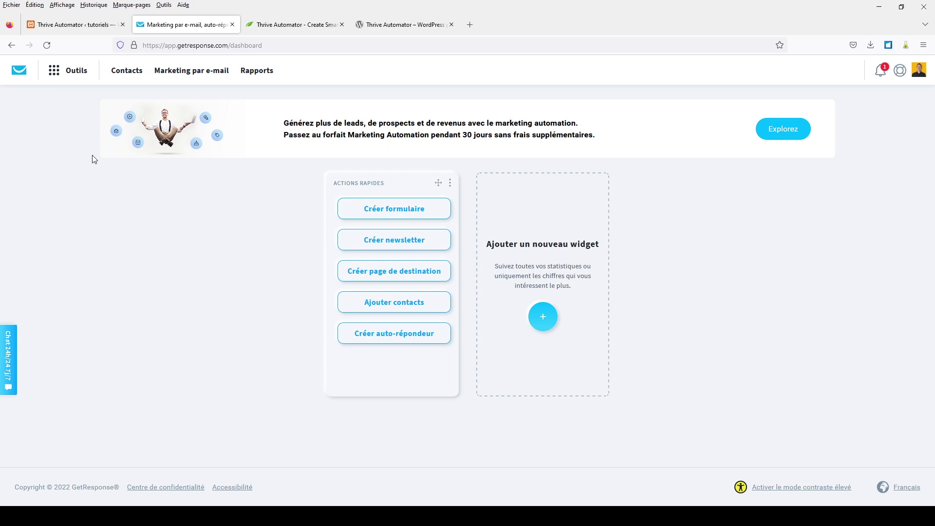
click(52, 73)
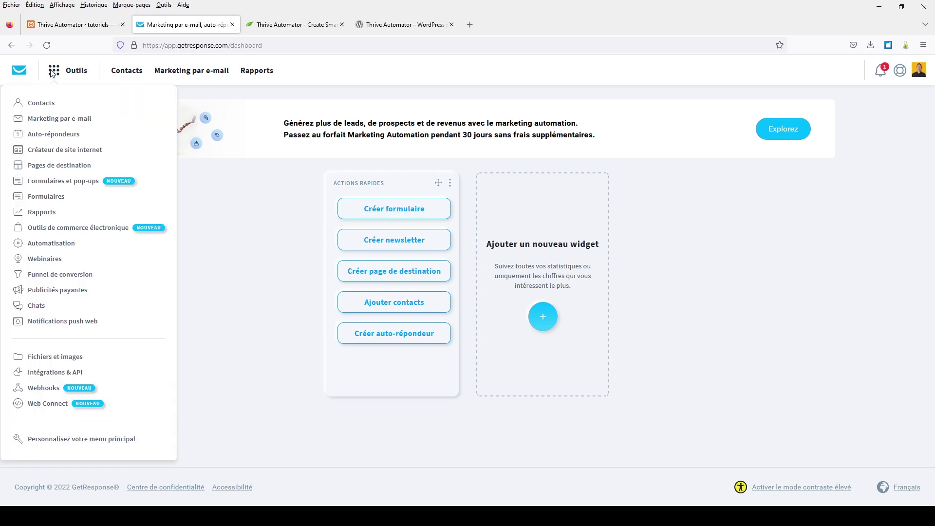
click(41, 377)
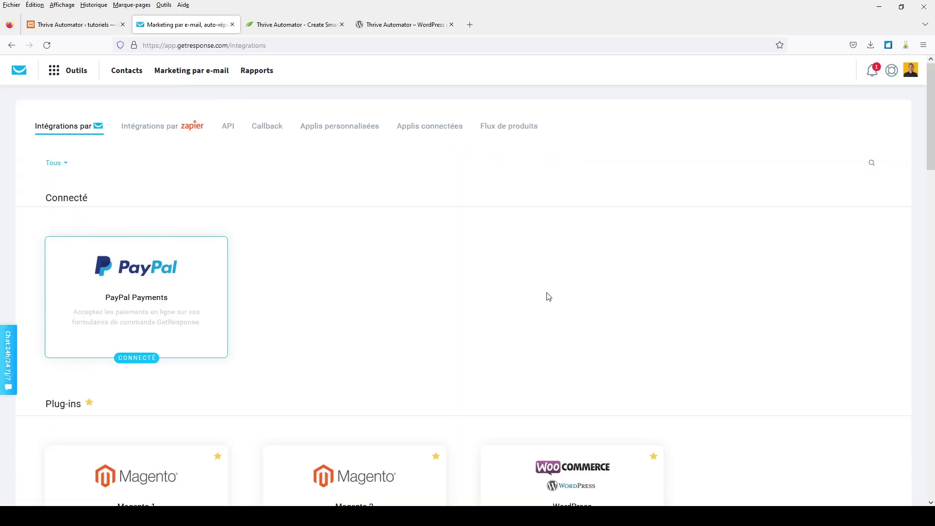
scroll(544, 294, down, 4)
scroll(543, 292, down, 10)
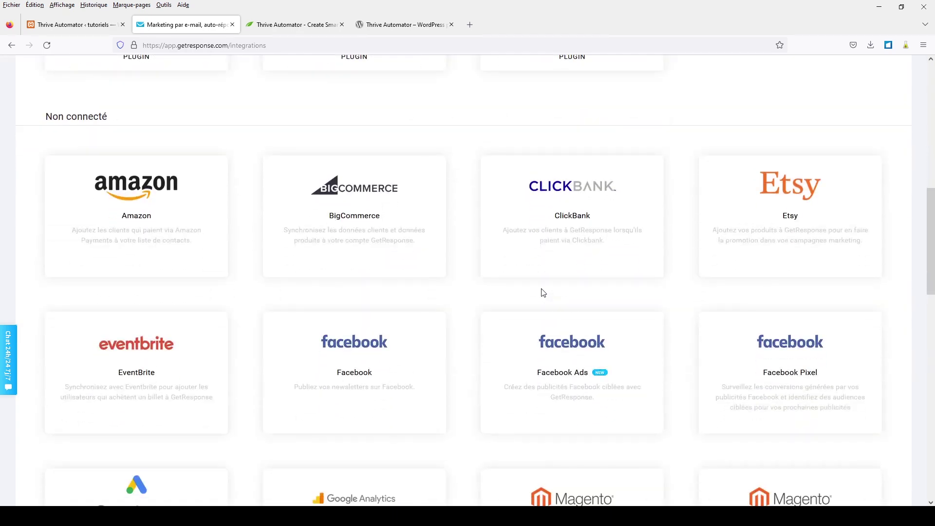
scroll(543, 292, up, 6)
scroll(543, 293, up, 7)
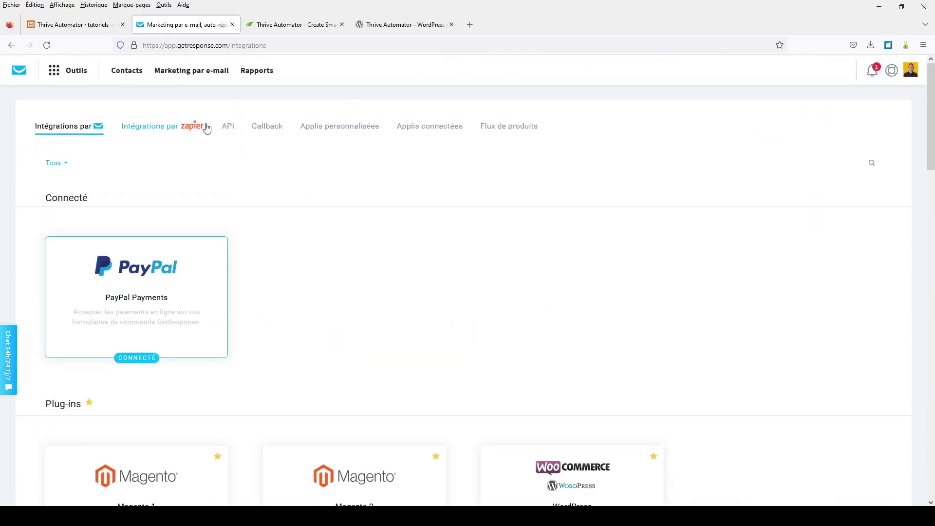
click(231, 130)
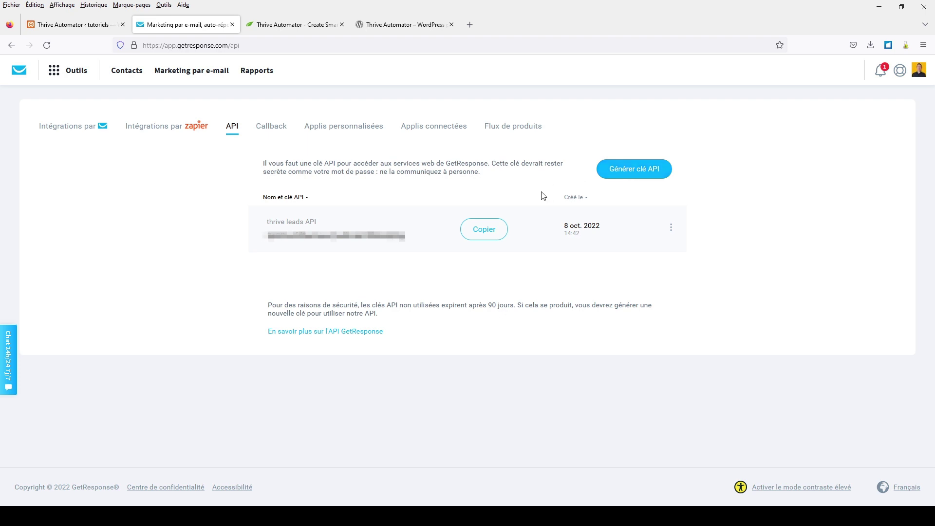
click(480, 233)
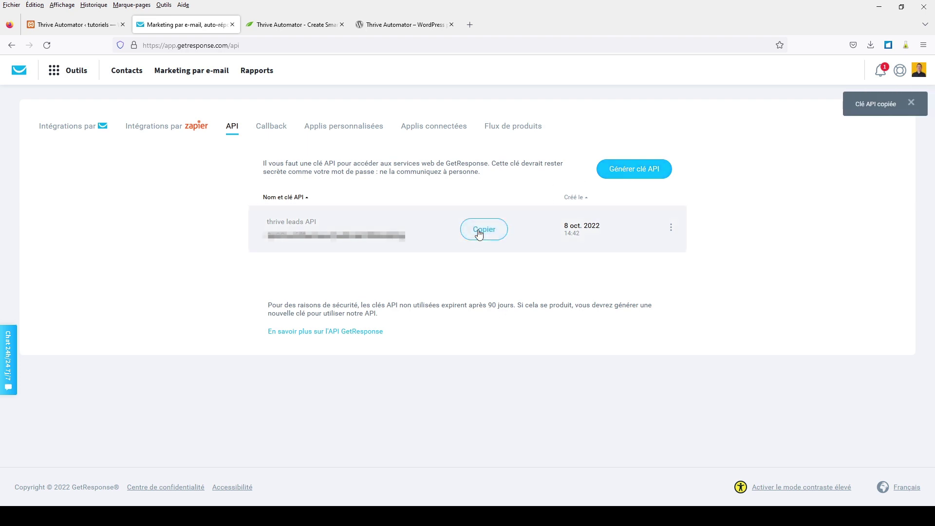
- Switch back to Thrive Automator, paste the API key into the GetResponse connection, and complete the connection
click(73, 26)
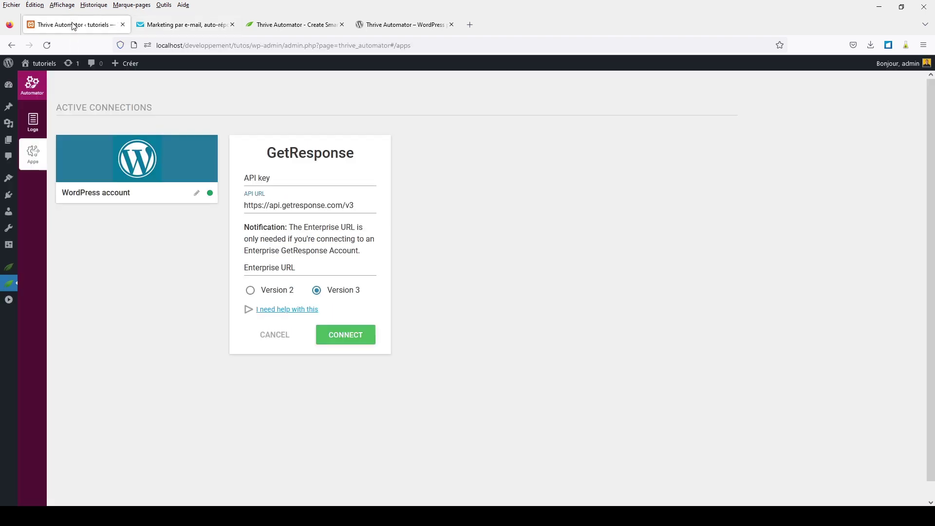
click(271, 180)
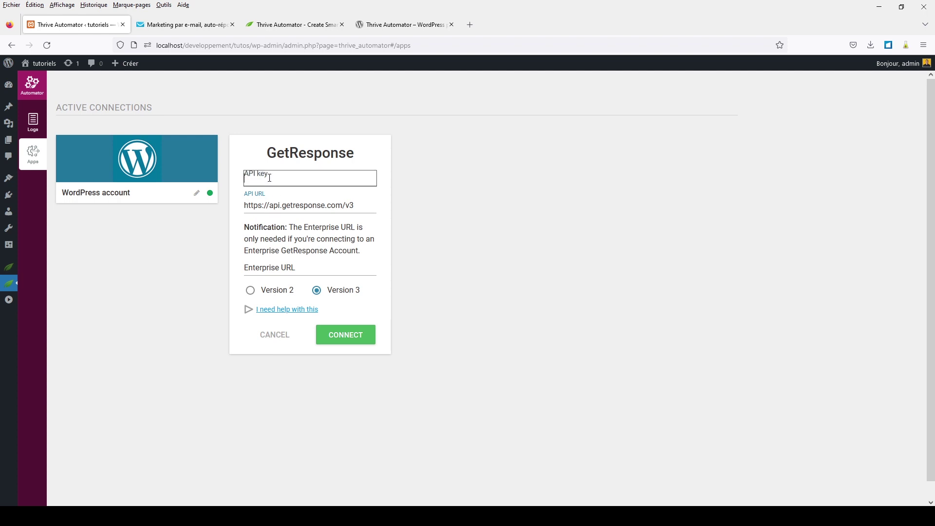
right_click(270, 179)
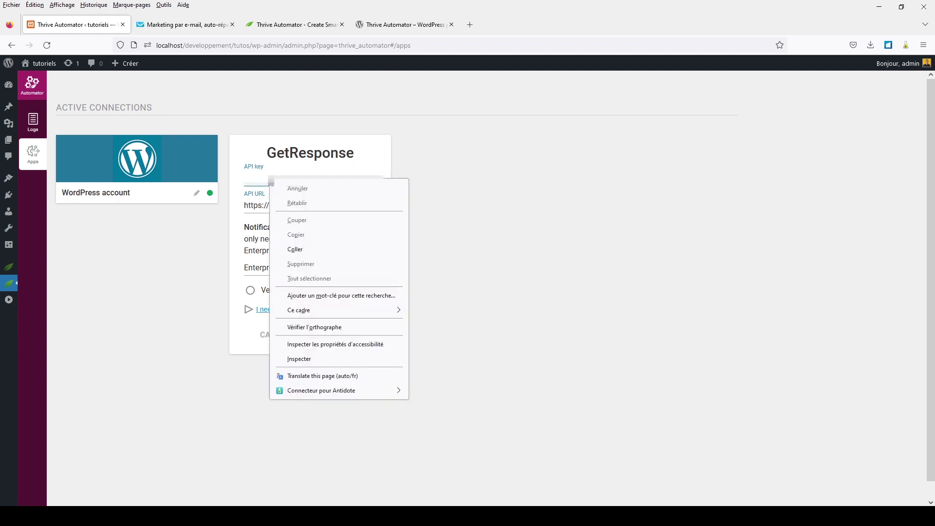
click(296, 249)
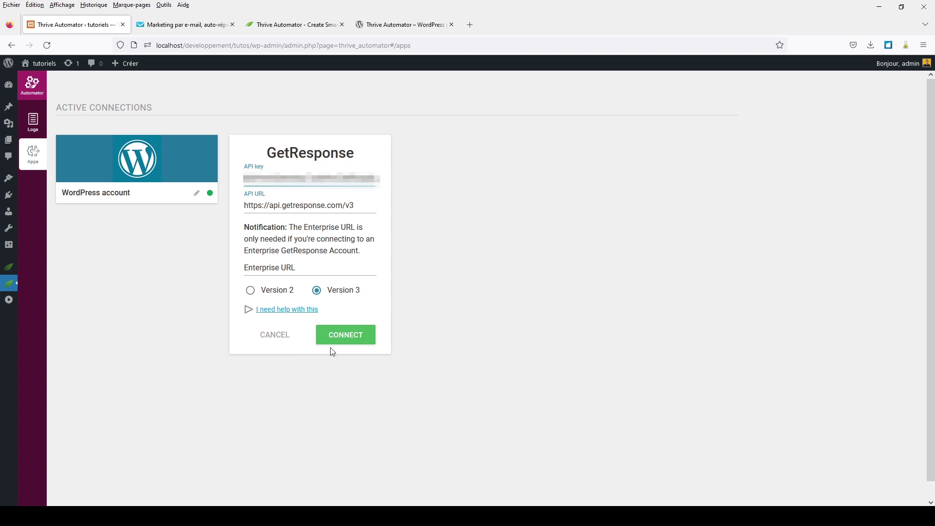
click(351, 330)
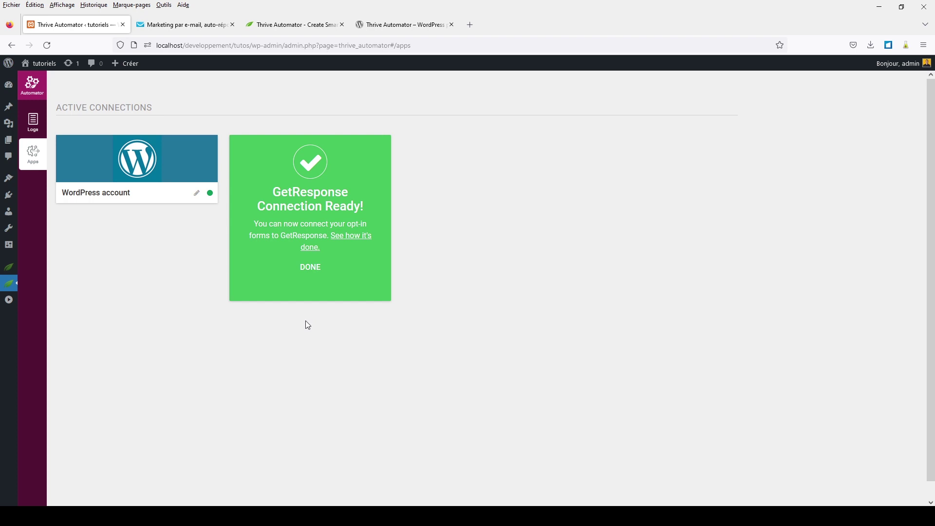
click(312, 267)
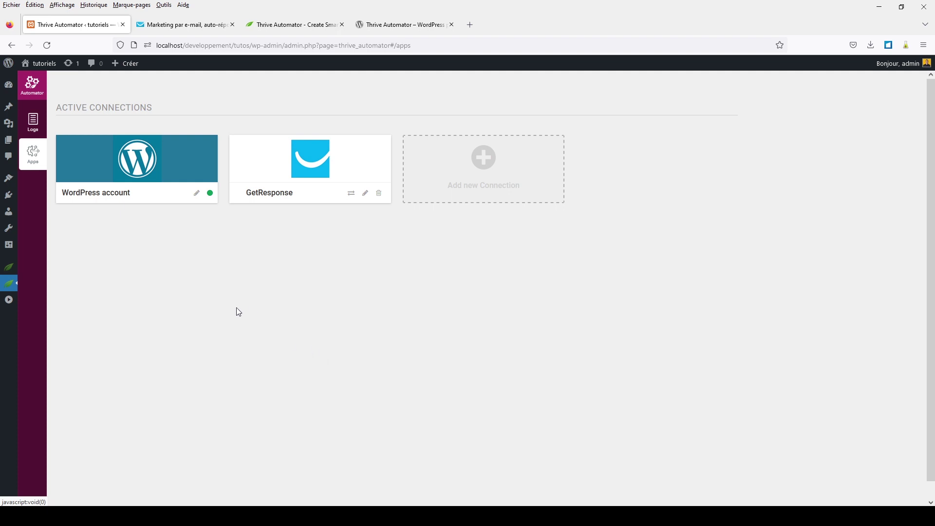
- Start creating the first automation in Thrive Automator
click(33, 91)
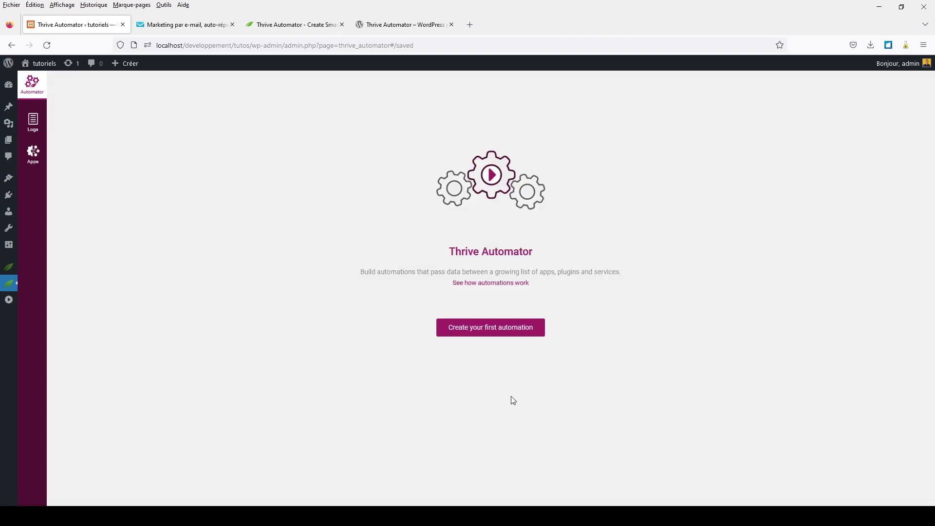
click(473, 331)
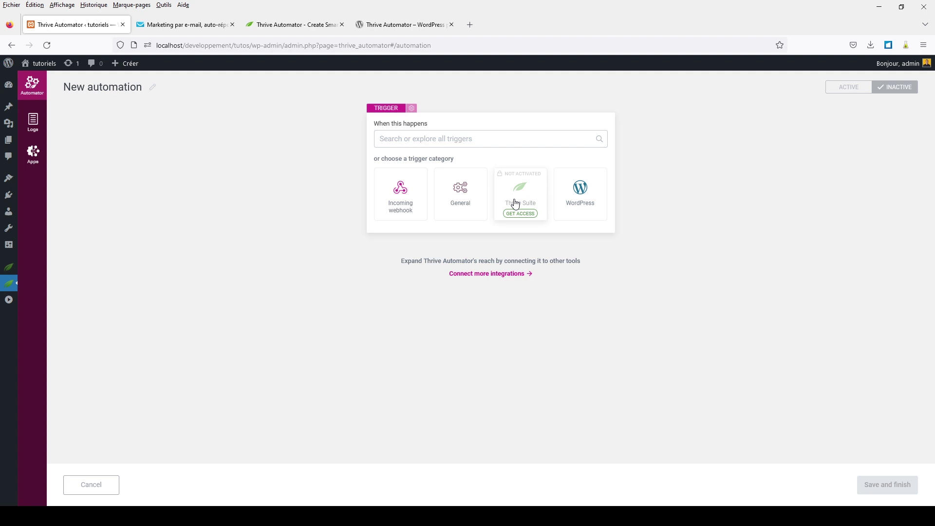
- Look over the list of Thrive products on the Thrive Themes website, and return to the new automation
click(290, 26)
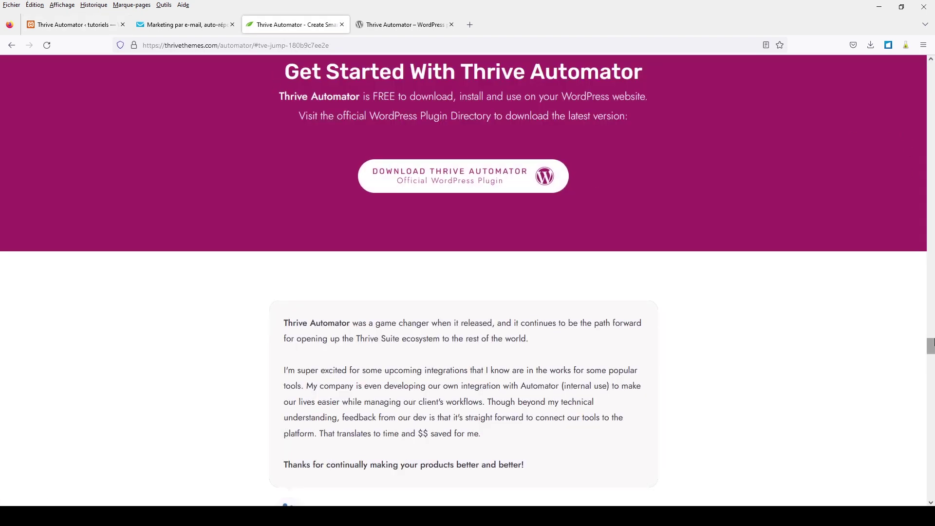
drag(931, 348, 930, 69)
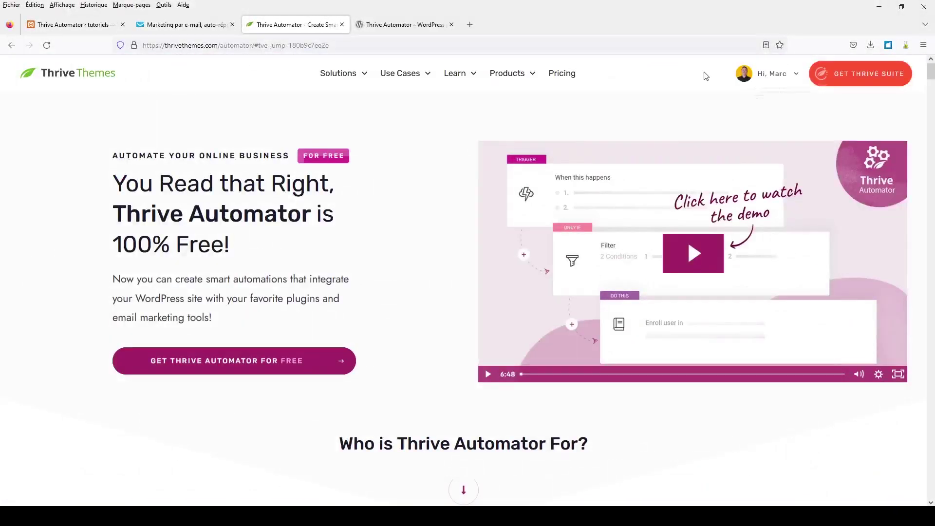
mouse_move(536, 75)
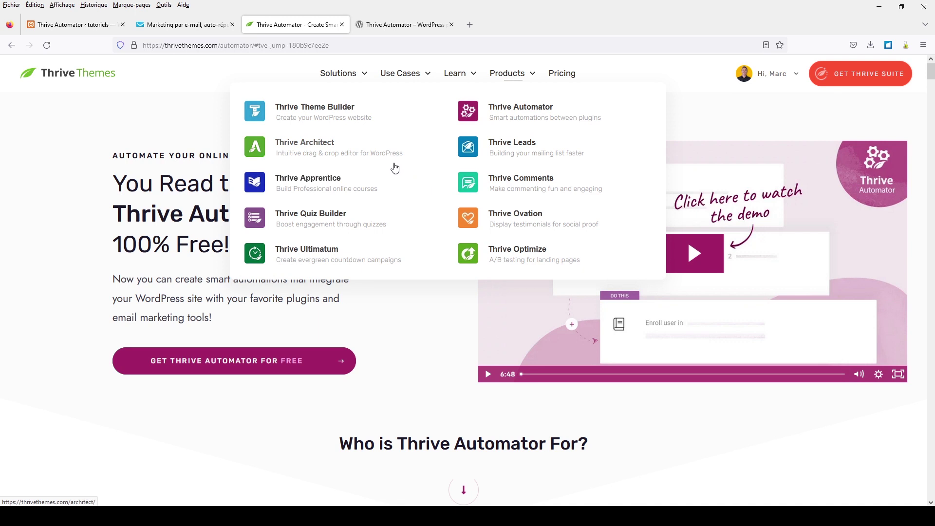
click(100, 29)
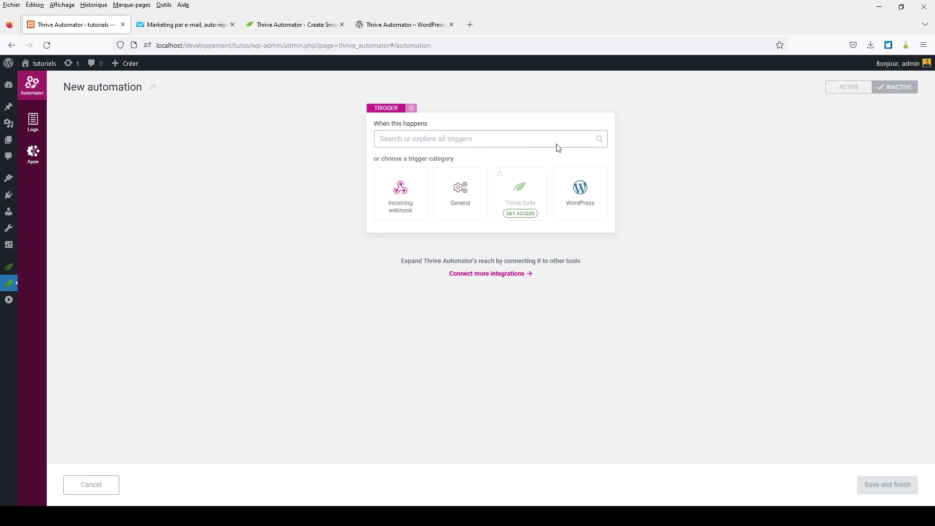
- Review the General and WordPress triggers and add "User creates new account" as the automation's trigger
click(479, 137)
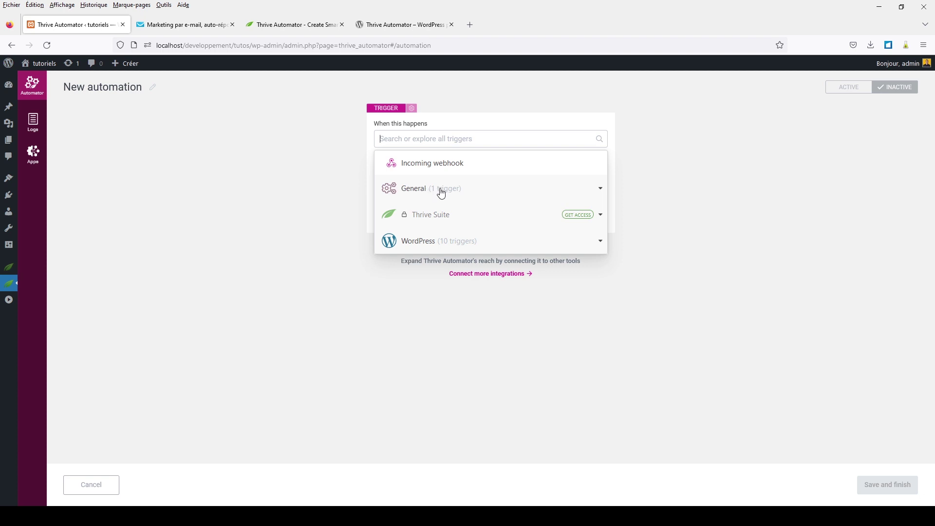
click(601, 191)
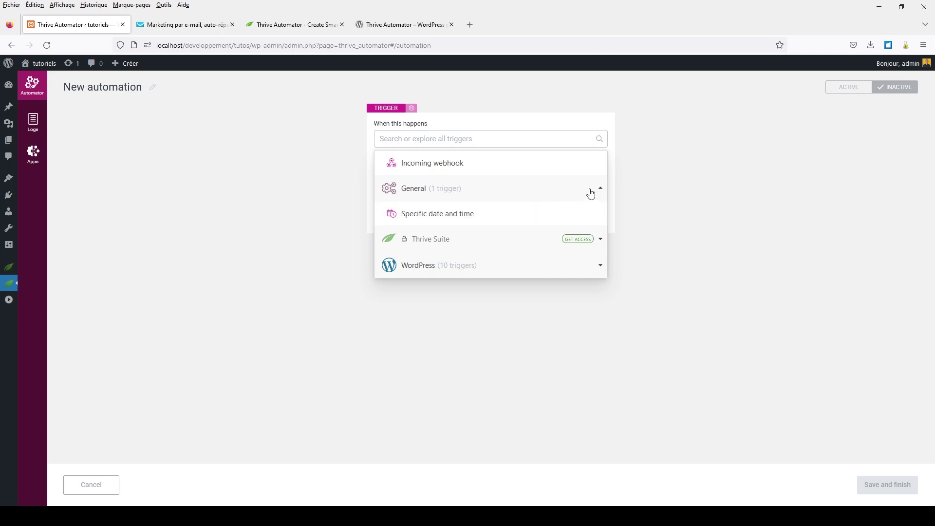
click(591, 189)
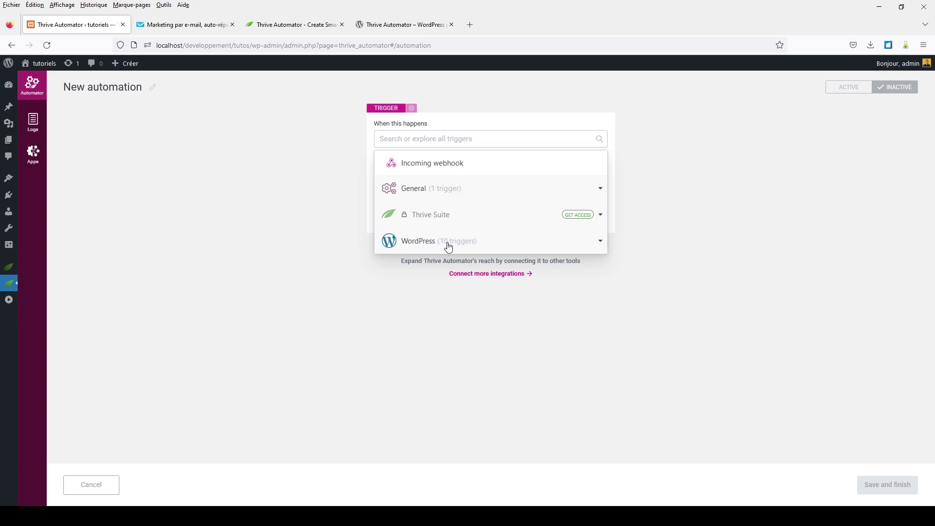
click(599, 242)
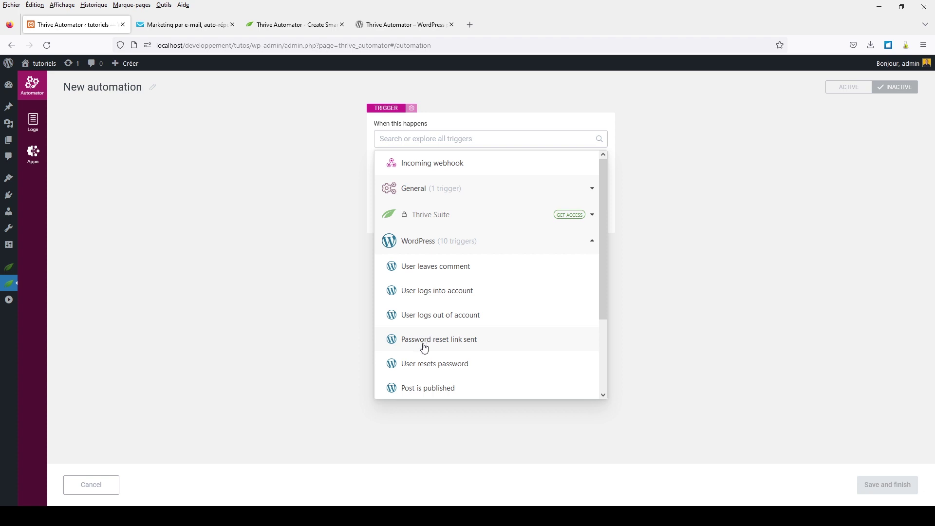
scroll(425, 347, down, 2)
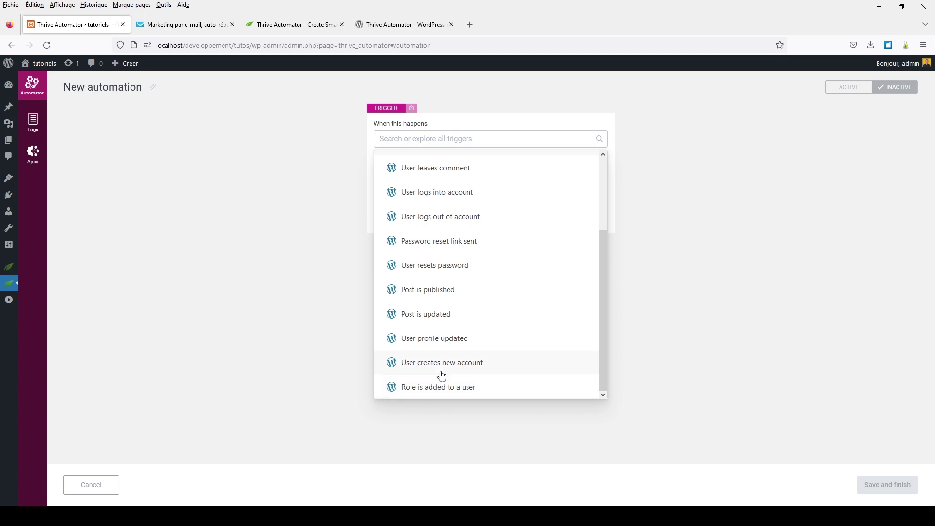
scroll(524, 342, up, 3)
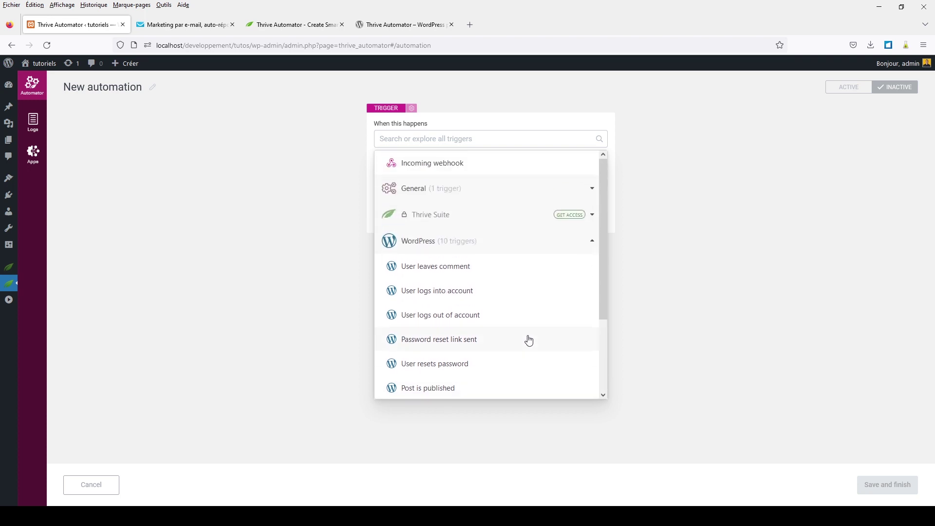
scroll(525, 342, down, 2)
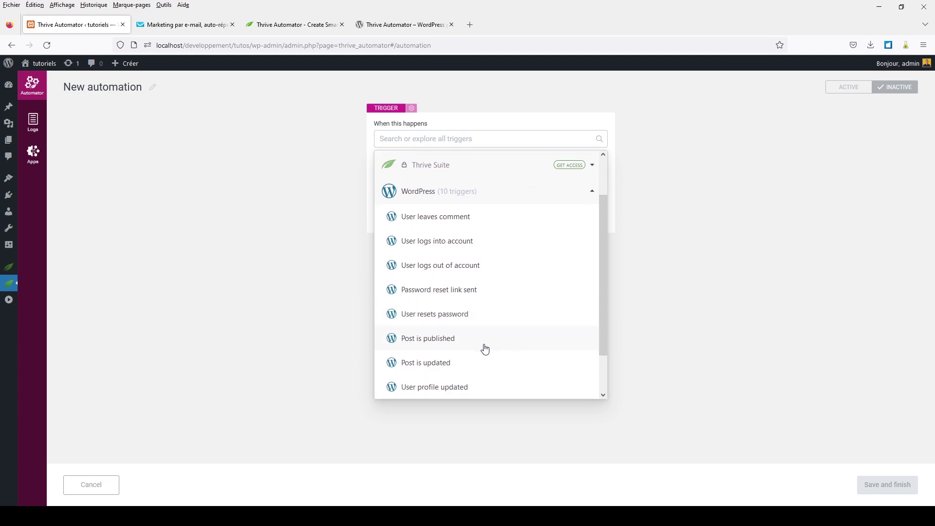
scroll(485, 349, down, 1)
scroll(485, 349, down, 1)
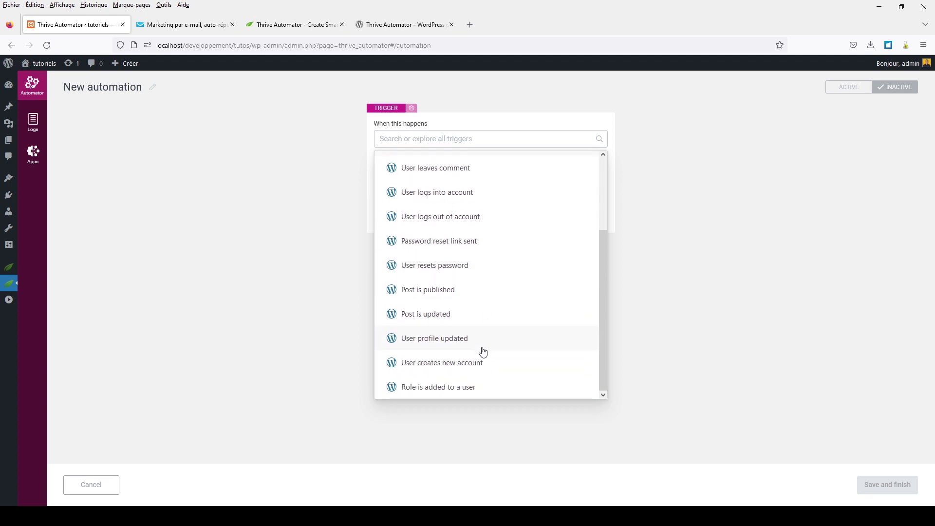
click(424, 367)
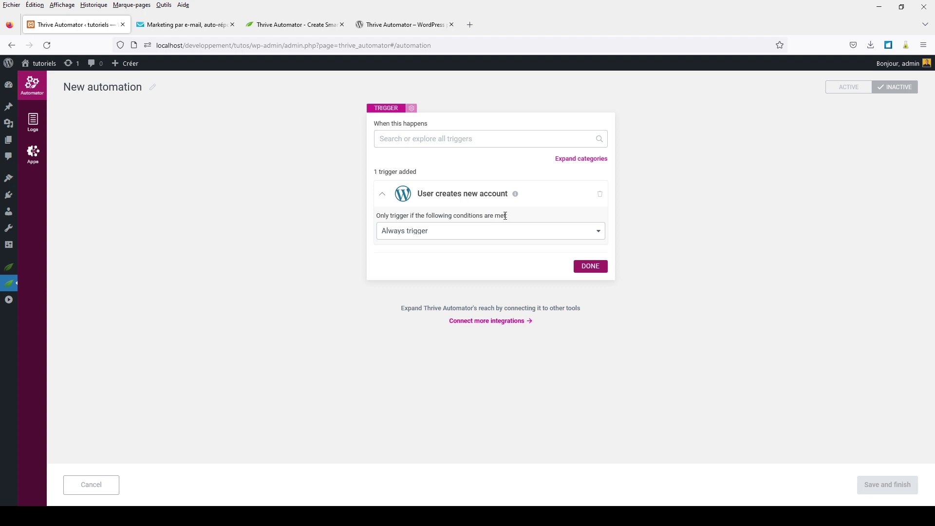
- Review the trigger's available conditions, choose "Always trigger", and finish the trigger setup
click(407, 234)
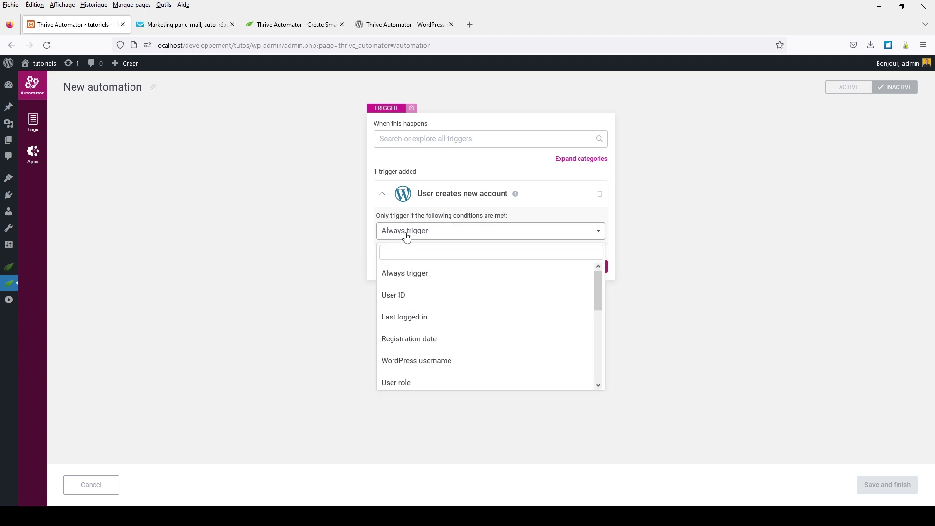
scroll(428, 307, down, 3)
scroll(430, 308, down, 2)
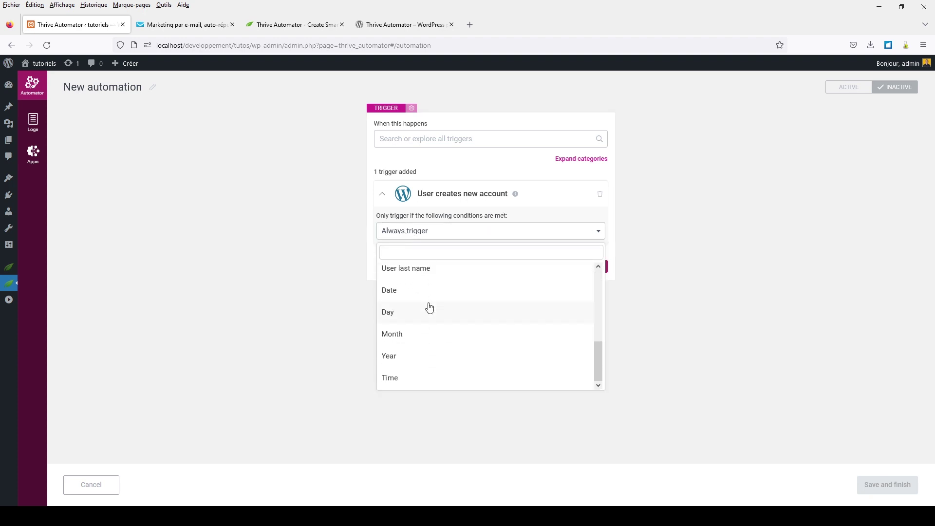
scroll(430, 314, up, 5)
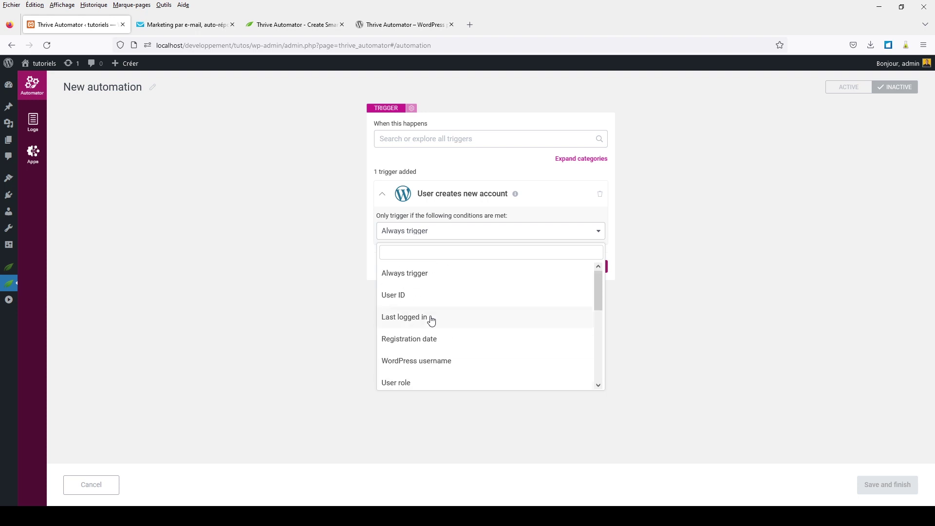
scroll(431, 320, down, 5)
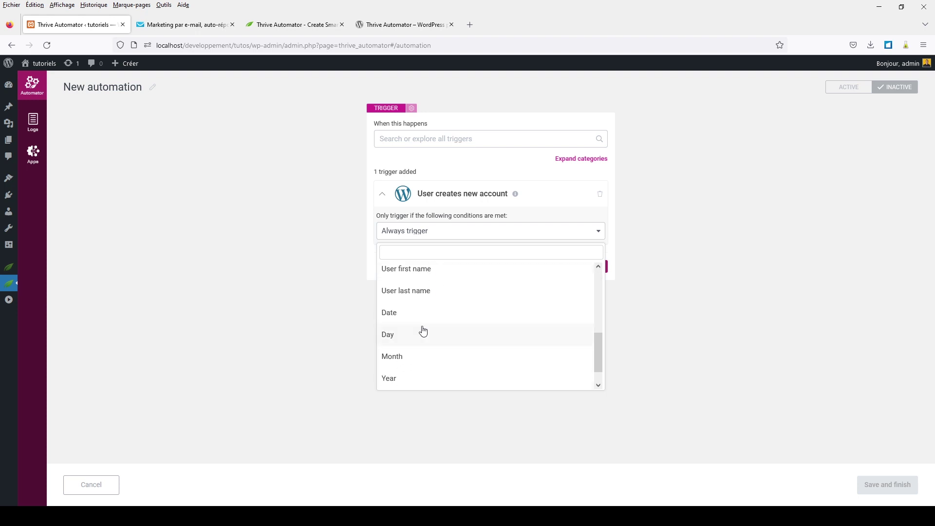
scroll(410, 362, up, 2)
scroll(413, 363, up, 2)
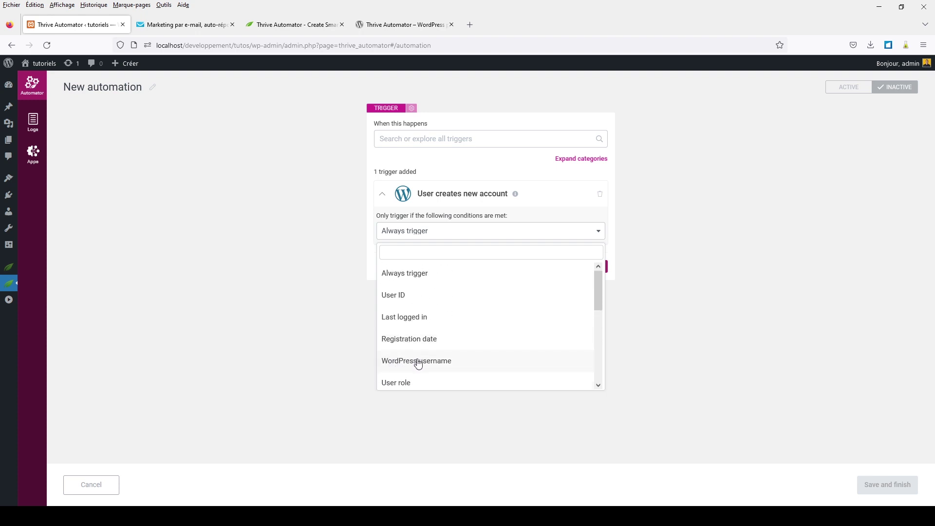
click(409, 279)
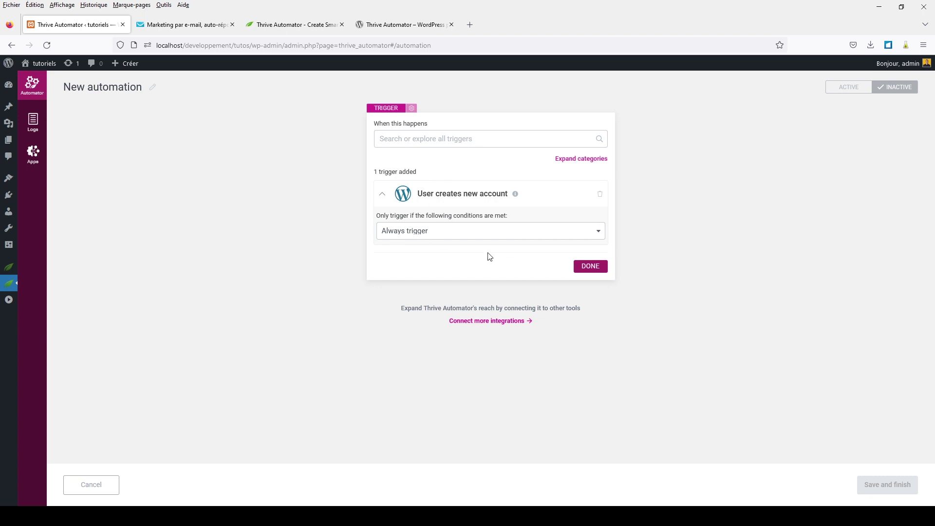
click(589, 267)
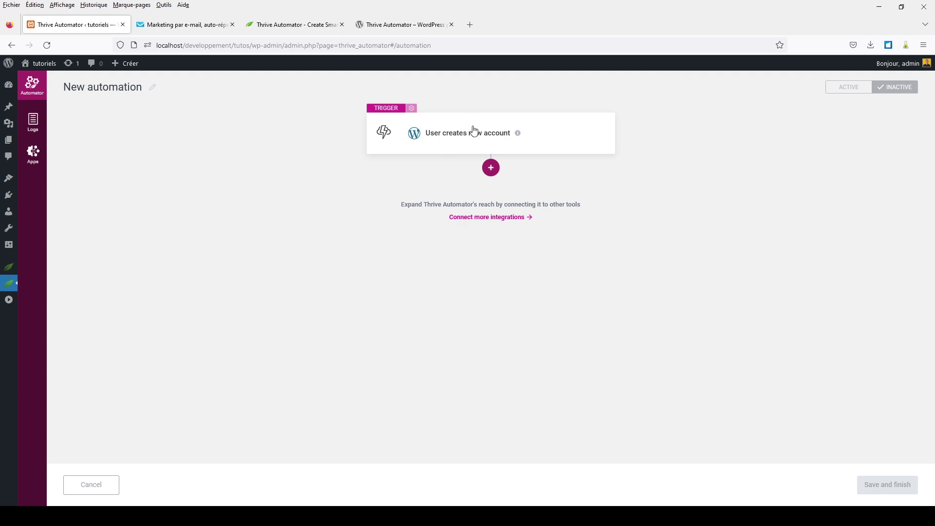
- Review the trigger's execution limit options for number of times, users and timing, keeping unlimited executions for all users and events
click(412, 109)
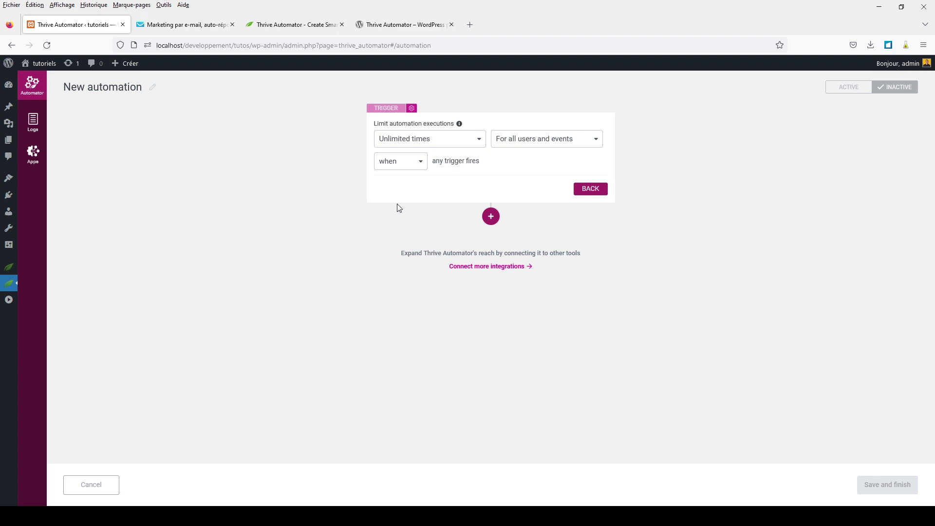
click(395, 144)
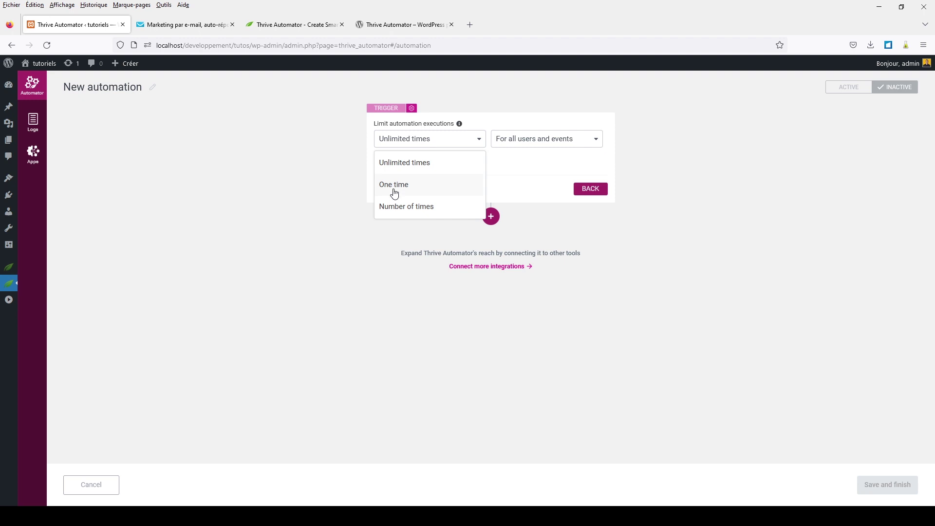
click(391, 140)
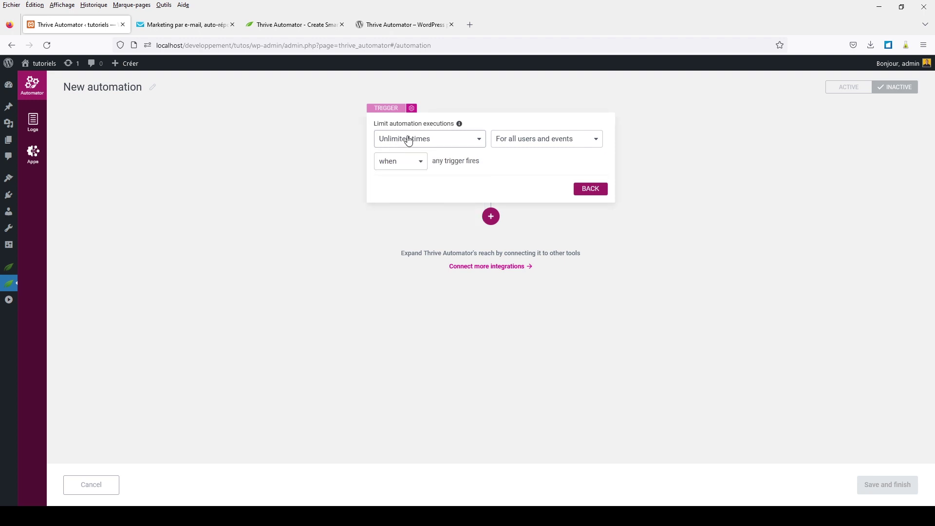
click(515, 142)
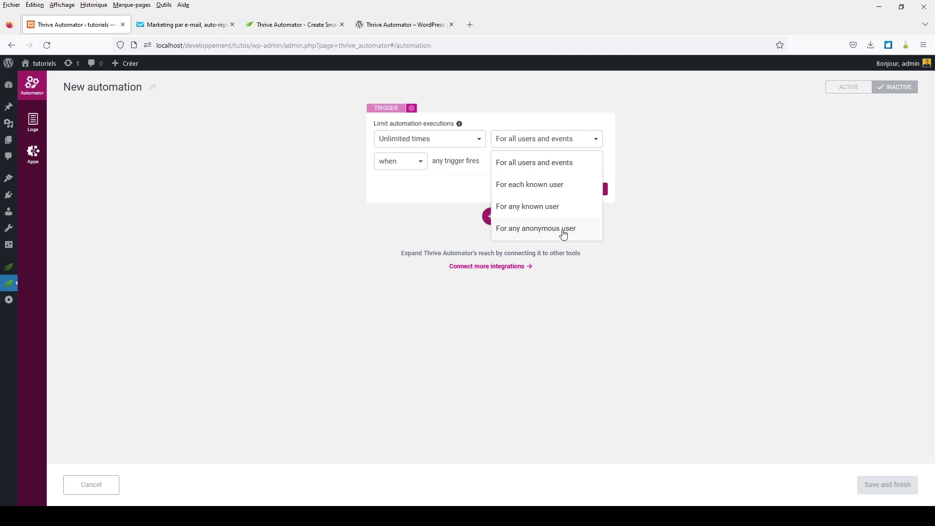
click(541, 169)
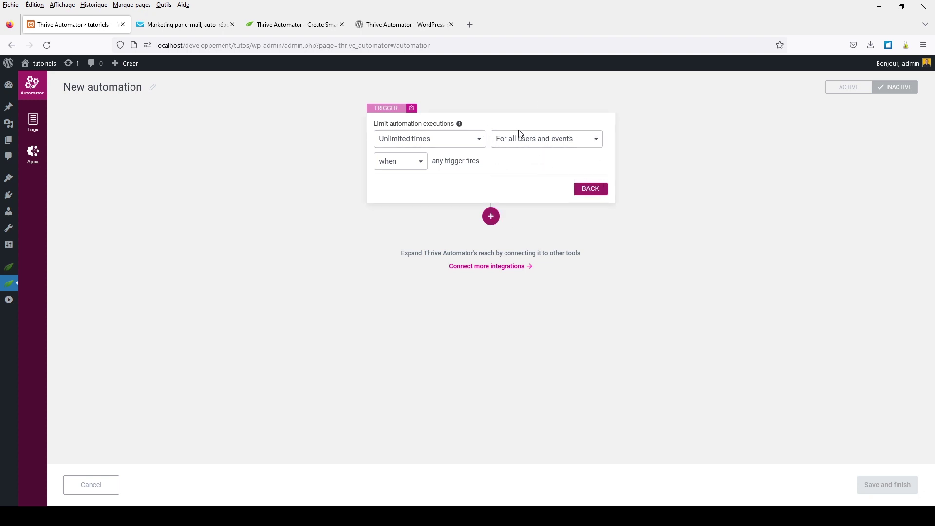
click(404, 166)
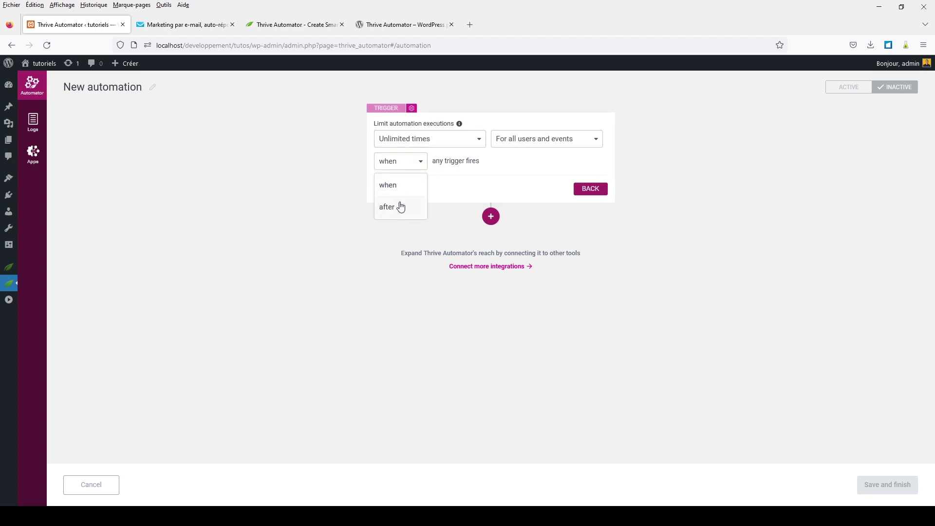
click(457, 179)
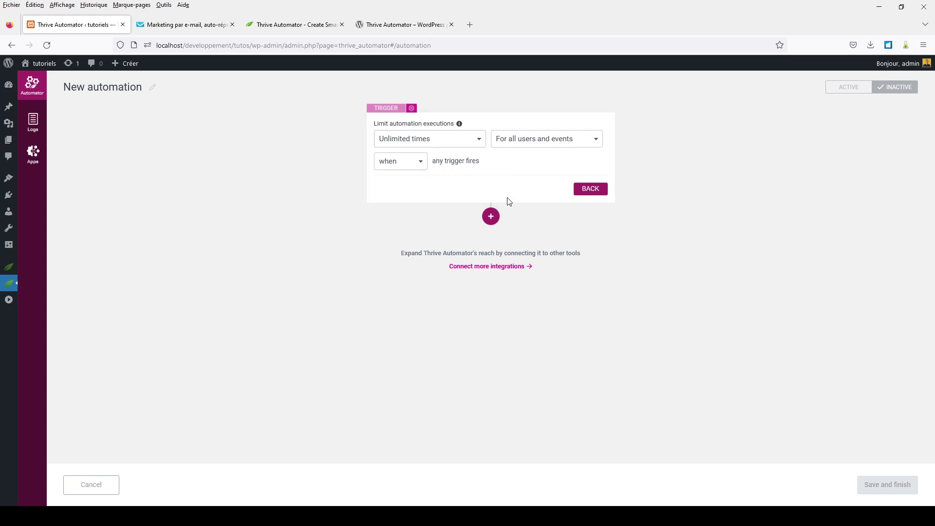
click(382, 109)
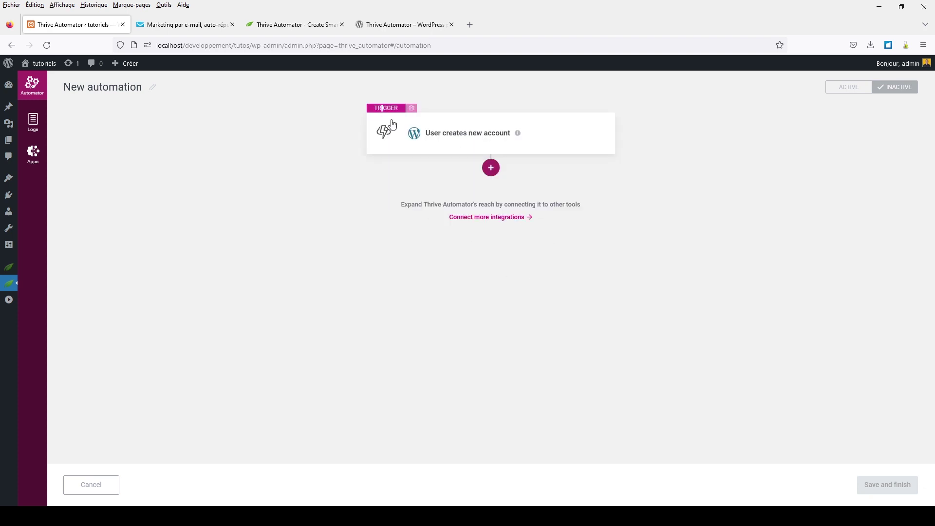
- Add a delay of 5 hours after the account creation trigger
click(485, 173)
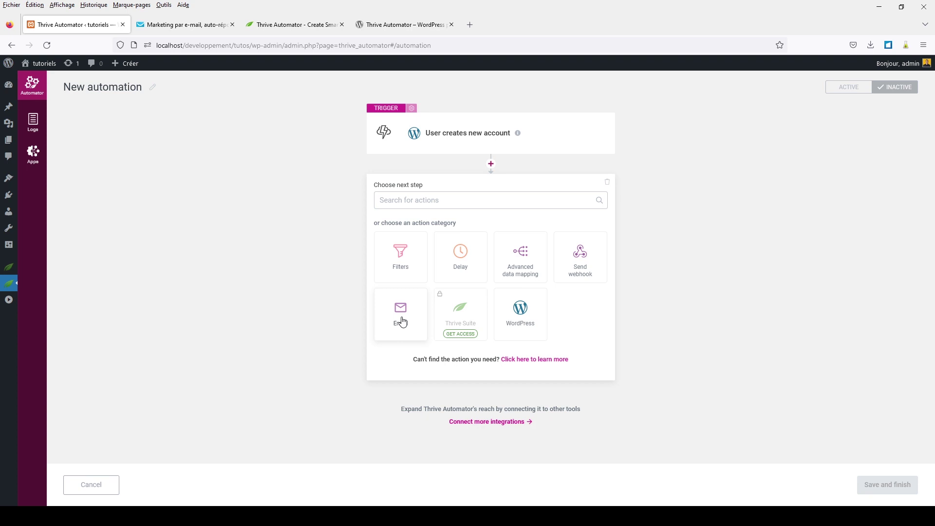
click(455, 256)
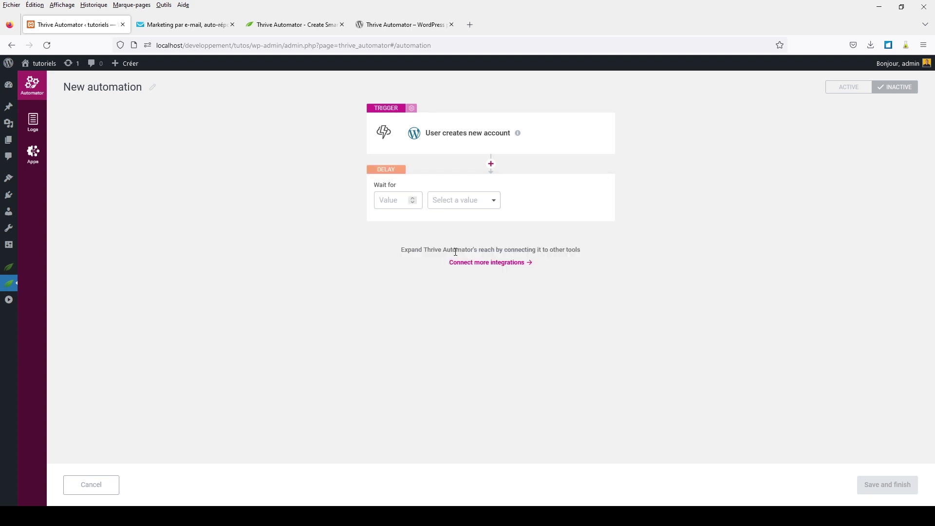
click(412, 197)
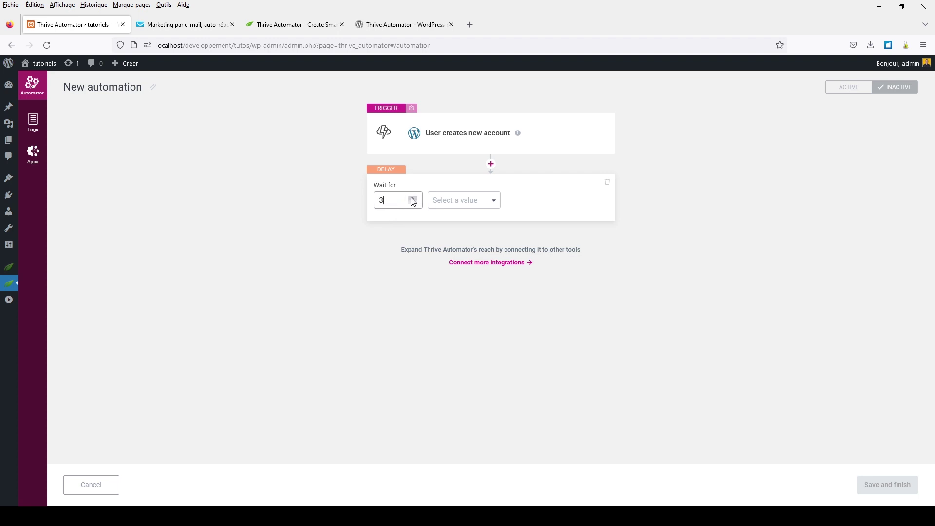
click(494, 202)
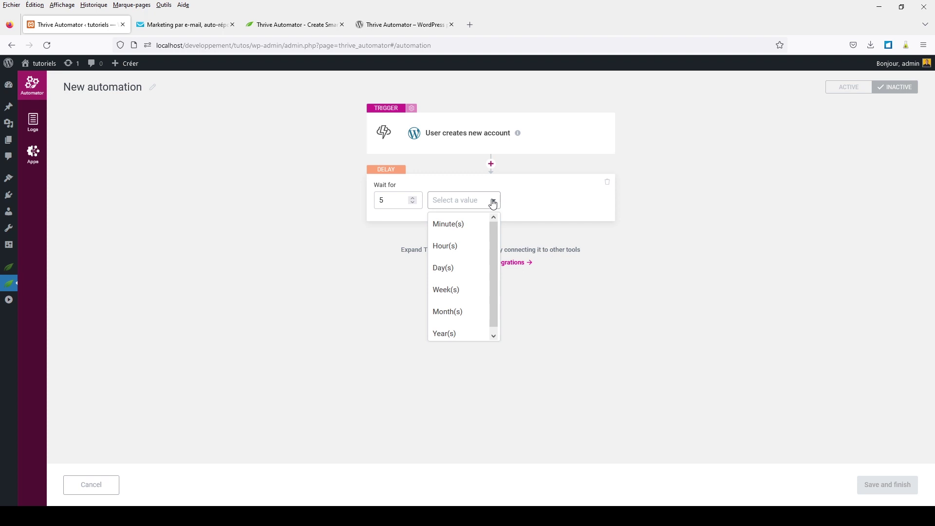
click(441, 246)
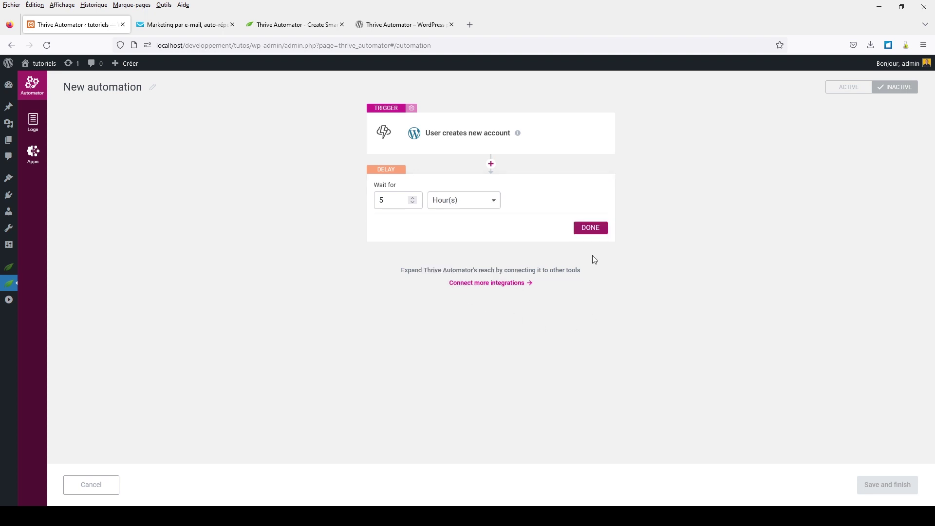
click(591, 229)
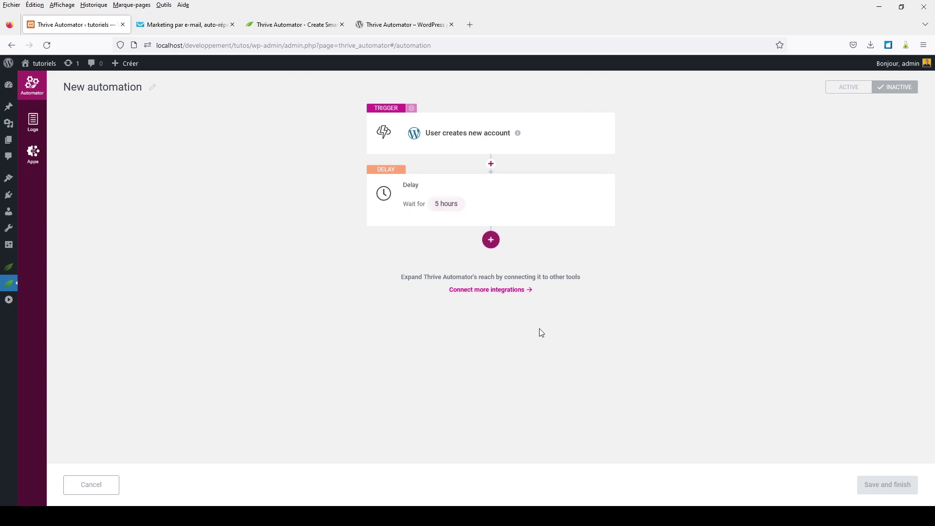
- Add the email action "Add user in autoresponder" after the delay
click(493, 243)
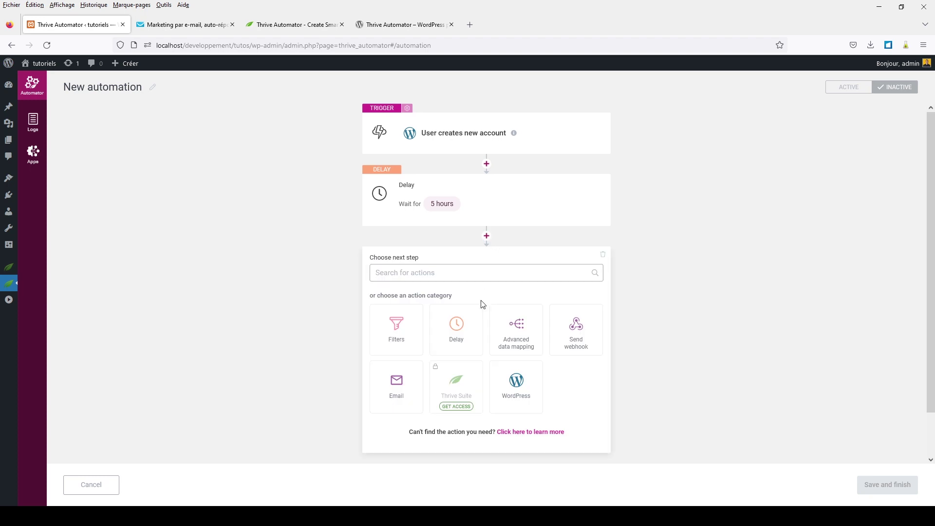
click(399, 388)
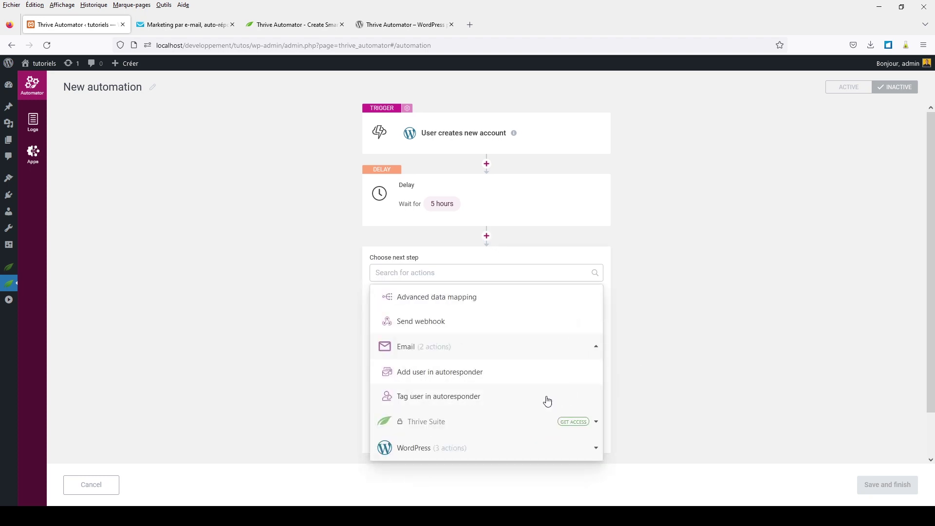
click(434, 352)
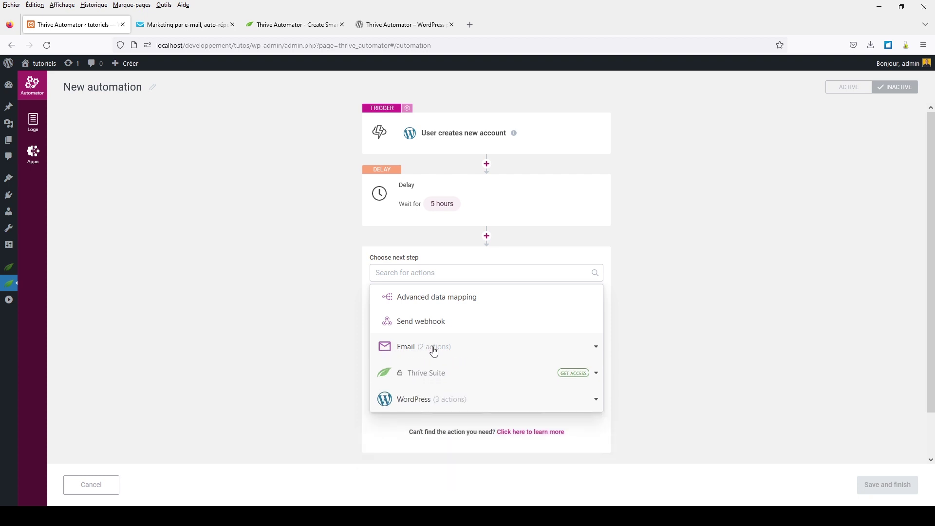
click(434, 352)
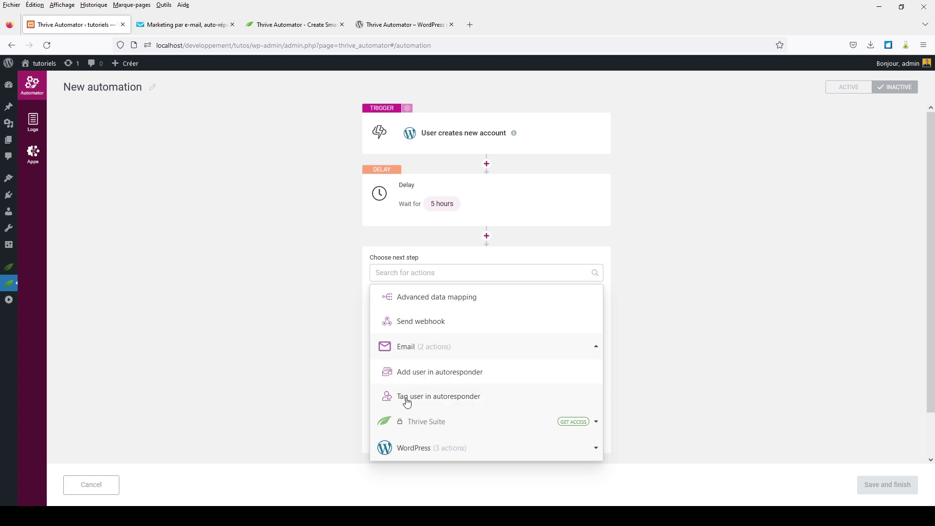
click(464, 377)
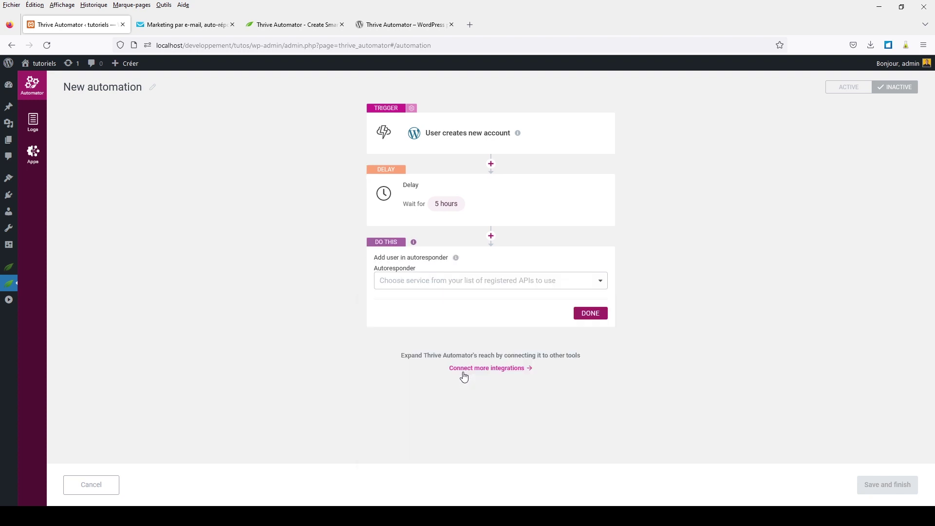
- Set the action's autoresponder to GetResponse and its mailing list to nouveaux_inscrits
click(437, 286)
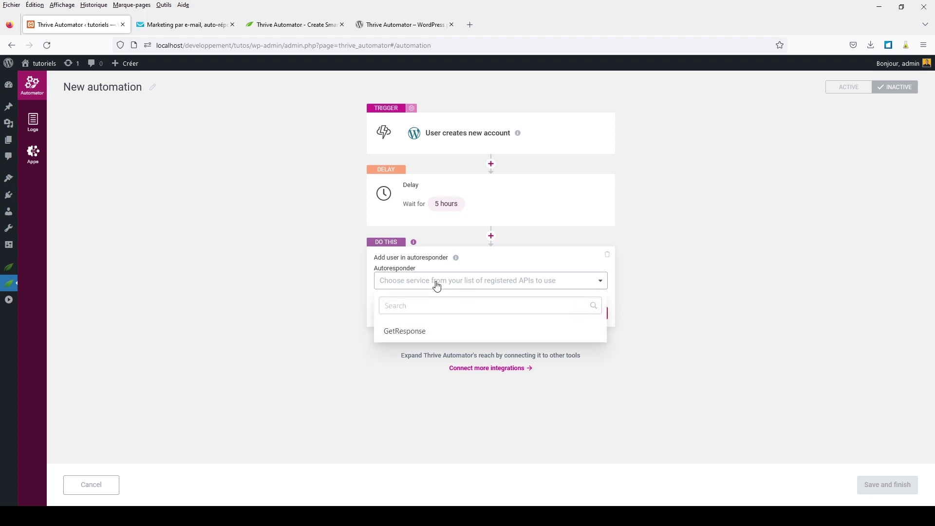
click(418, 333)
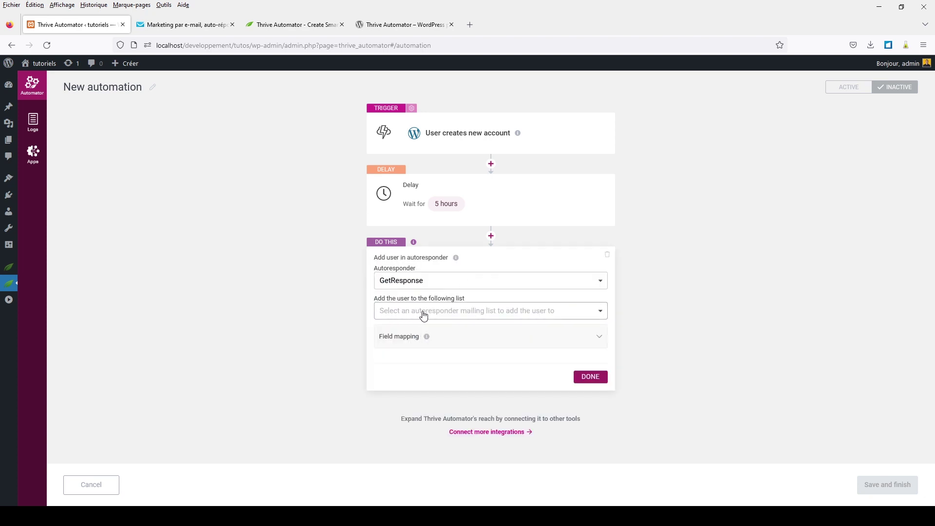
click(423, 314)
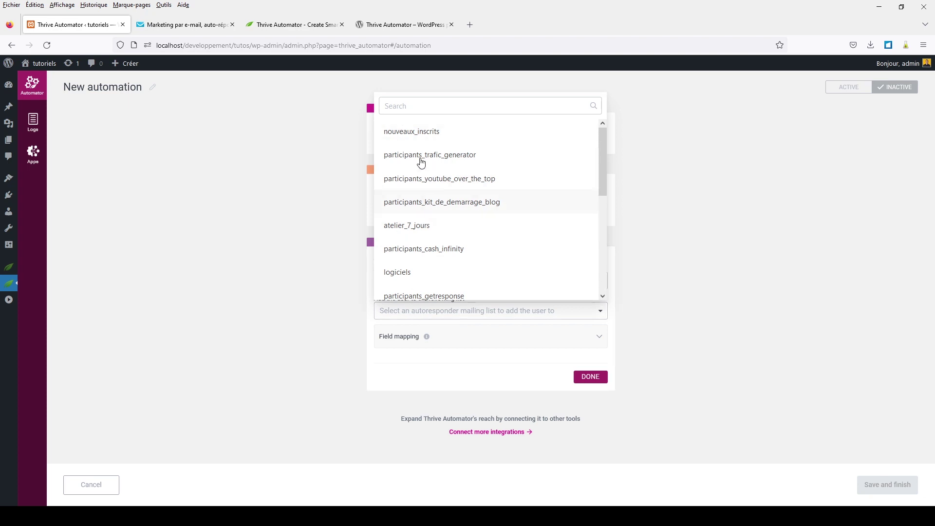
click(415, 135)
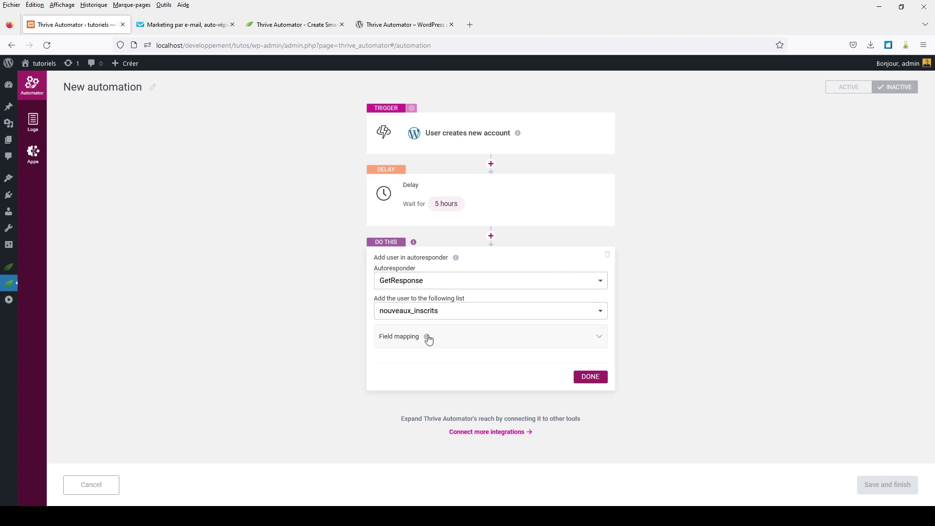
- Map the autoresponder's Name field to the registered user's "User first name" value
click(599, 340)
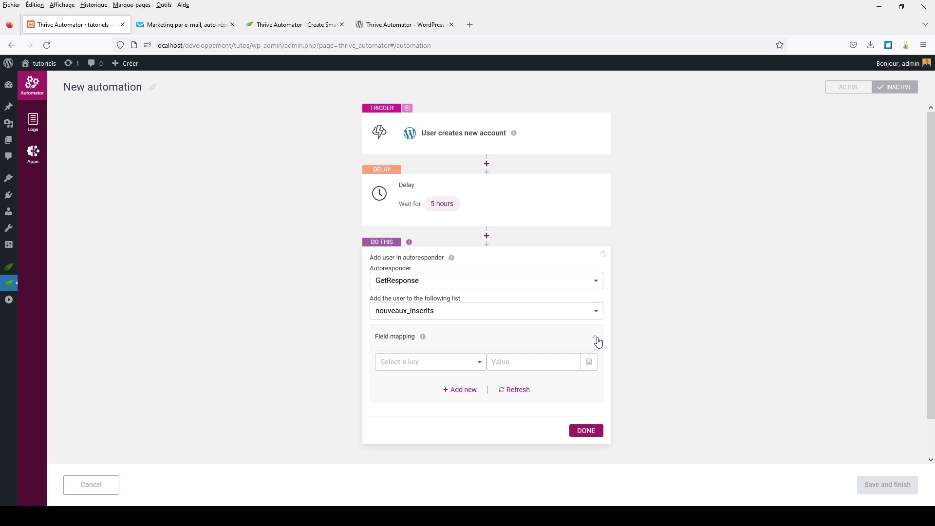
click(453, 368)
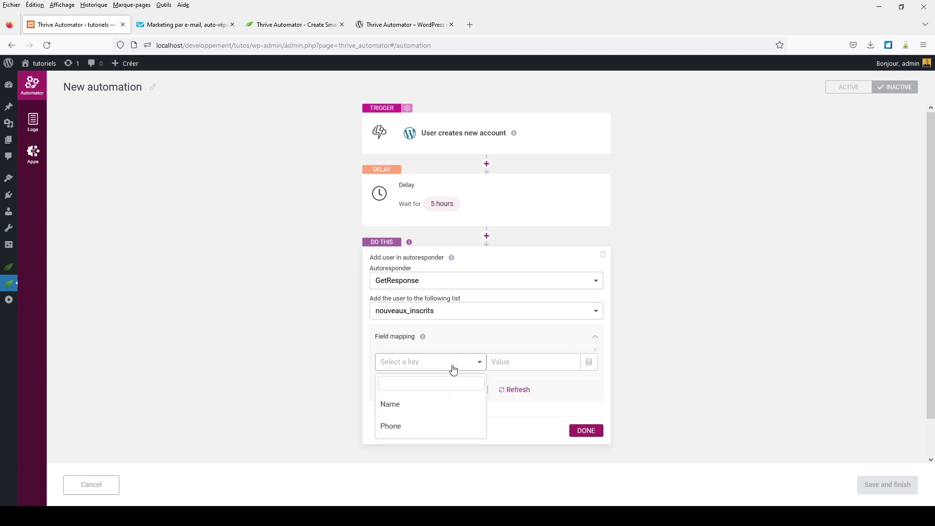
click(407, 405)
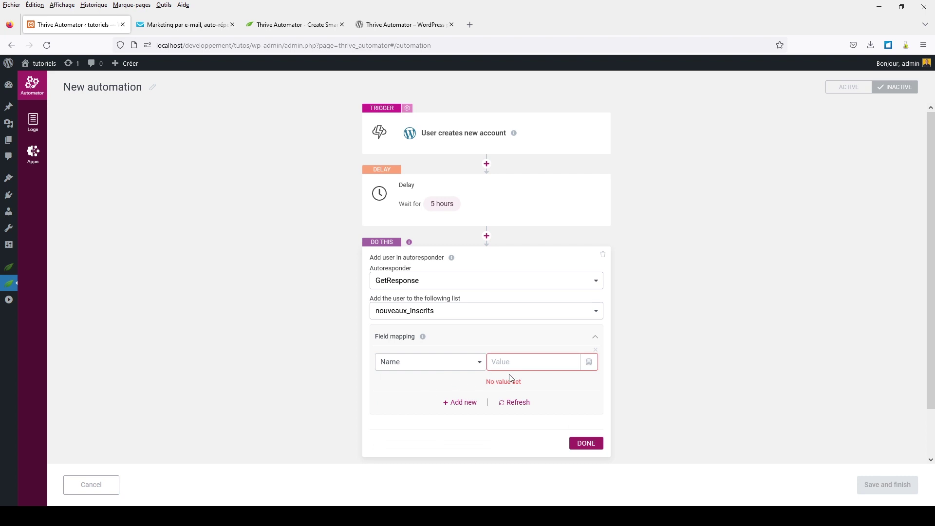
click(589, 362)
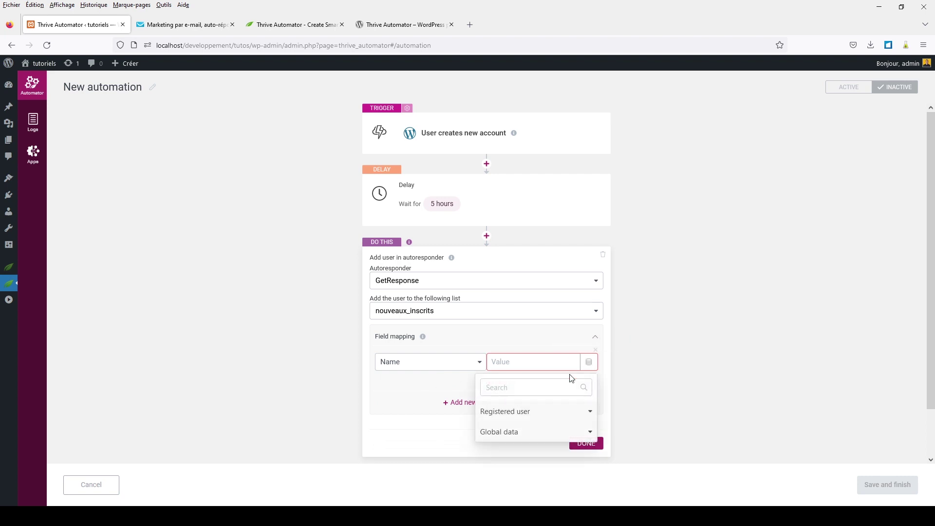
click(520, 414)
scroll(504, 260, down, 1)
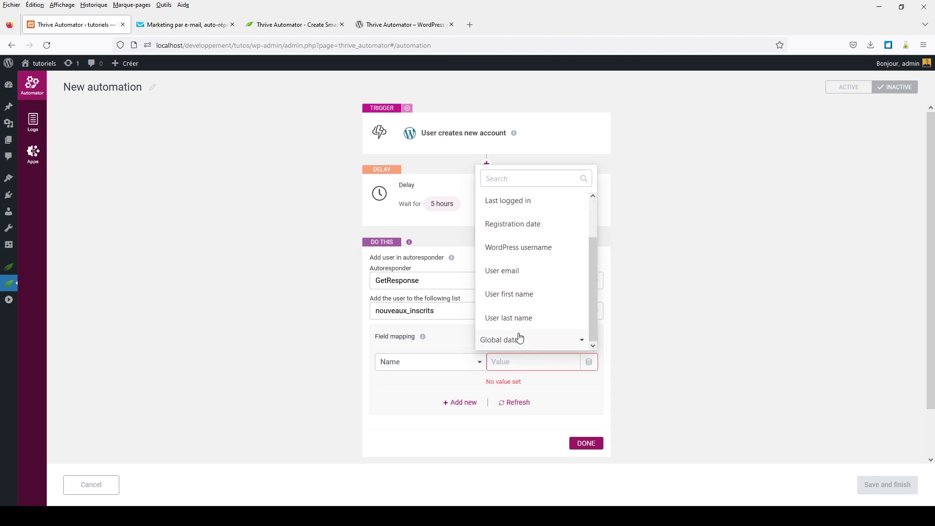
click(517, 299)
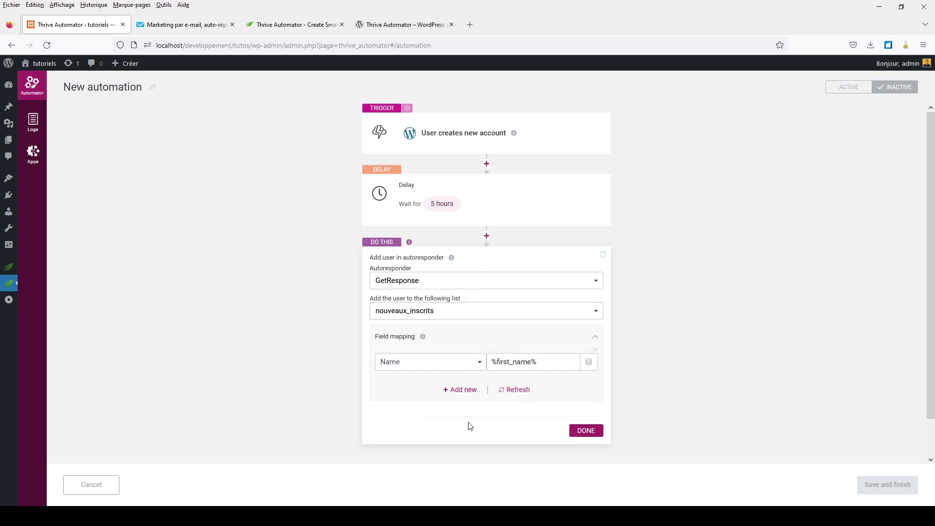
- Add a second, empty field mapping row, check its available keys, and finish the autoresponder action setup
click(469, 390)
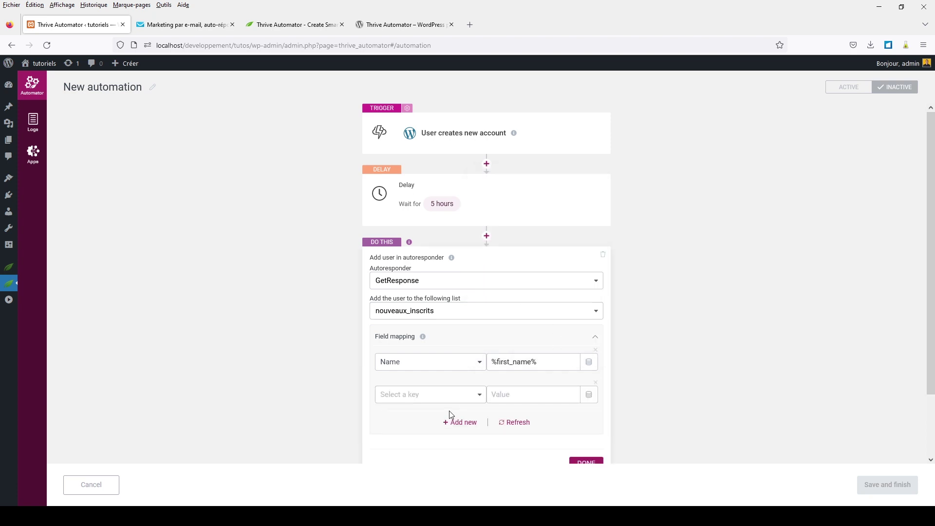
click(479, 395)
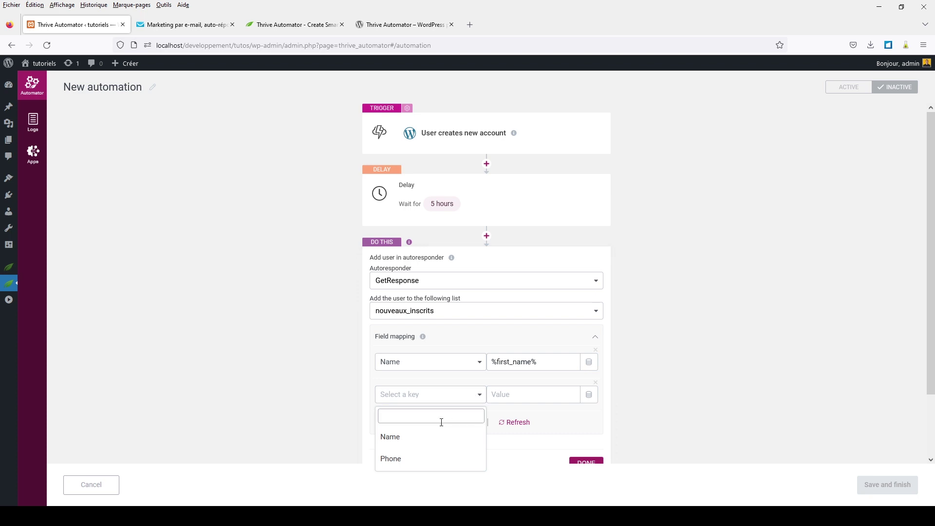
click(580, 435)
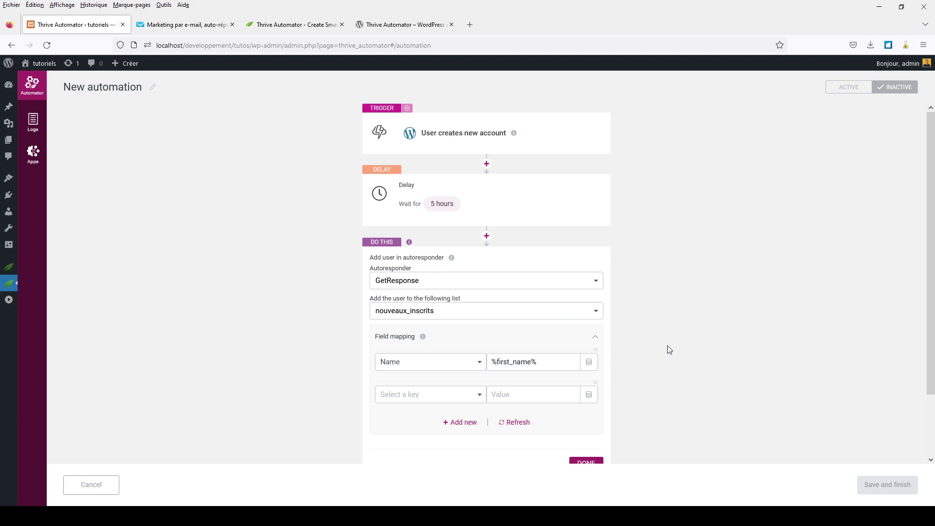
scroll(670, 350, down, 1)
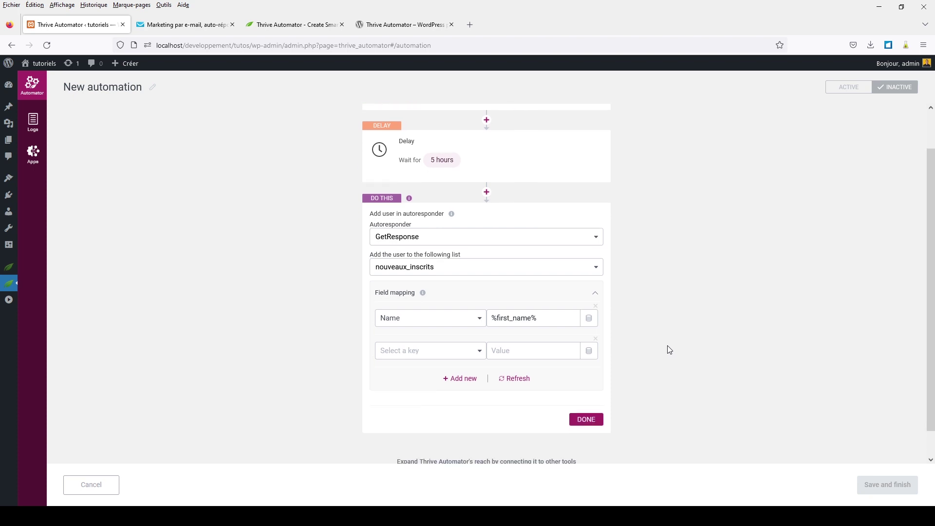
click(587, 419)
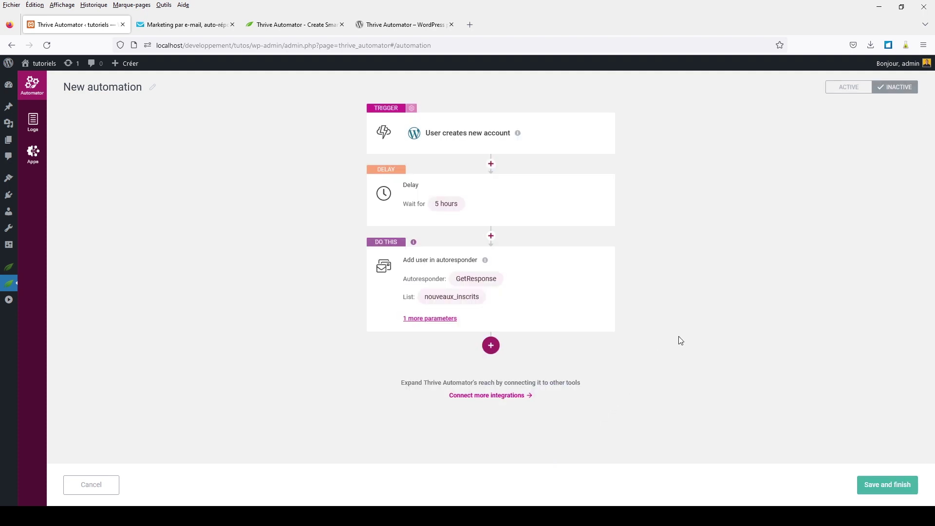
- Leave the new automation without saving and discard its changes
click(483, 346)
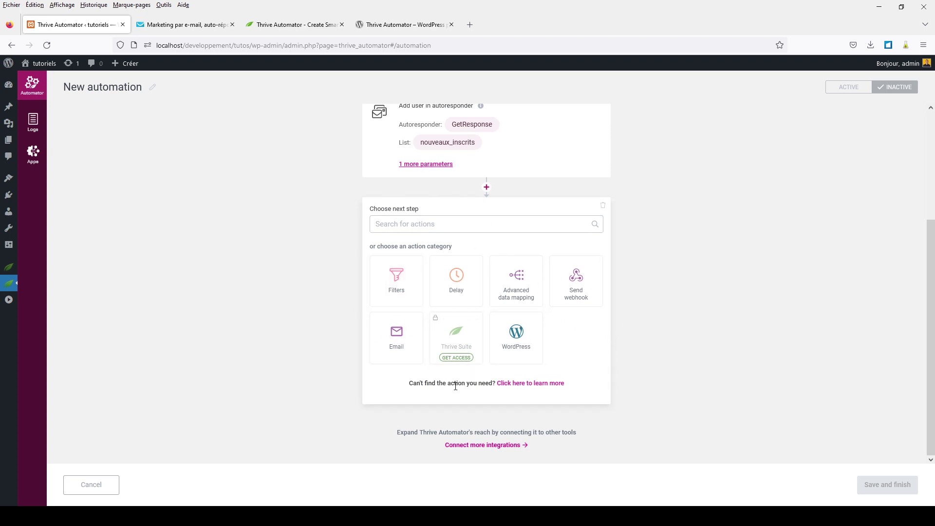
scroll(93, 213, up, 4)
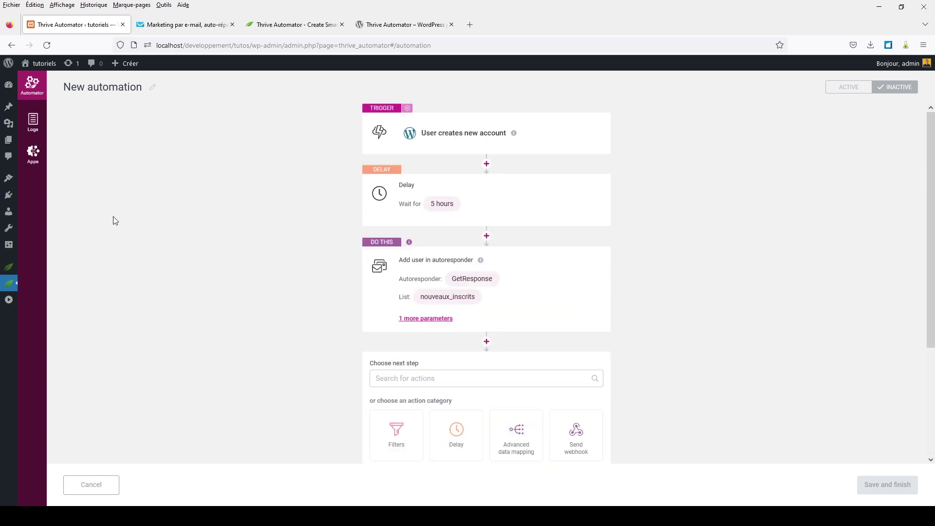
click(33, 86)
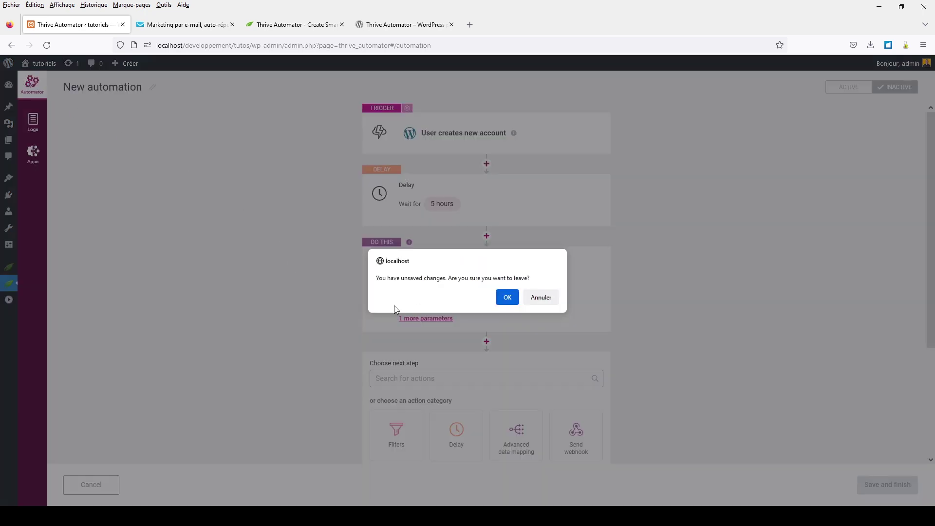
click(507, 298)
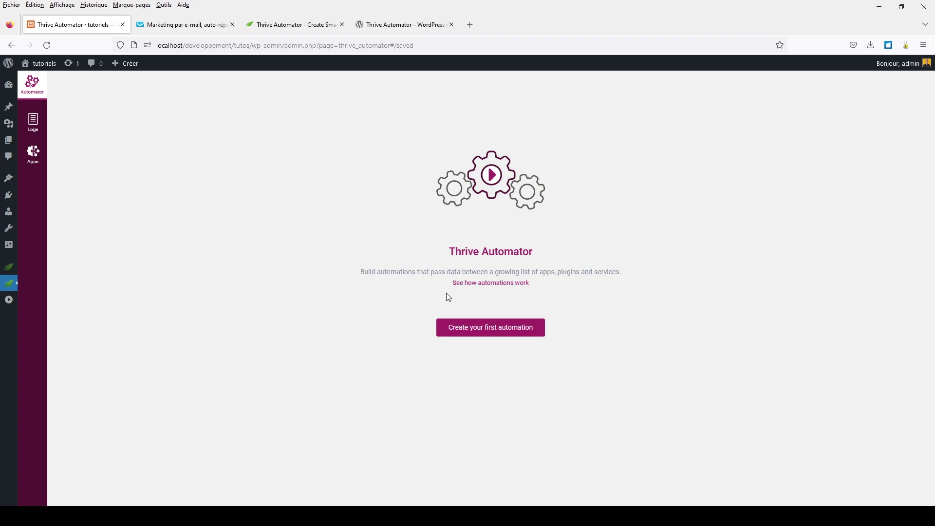
- Check the active app connections and return to the Automator overview
click(33, 155)
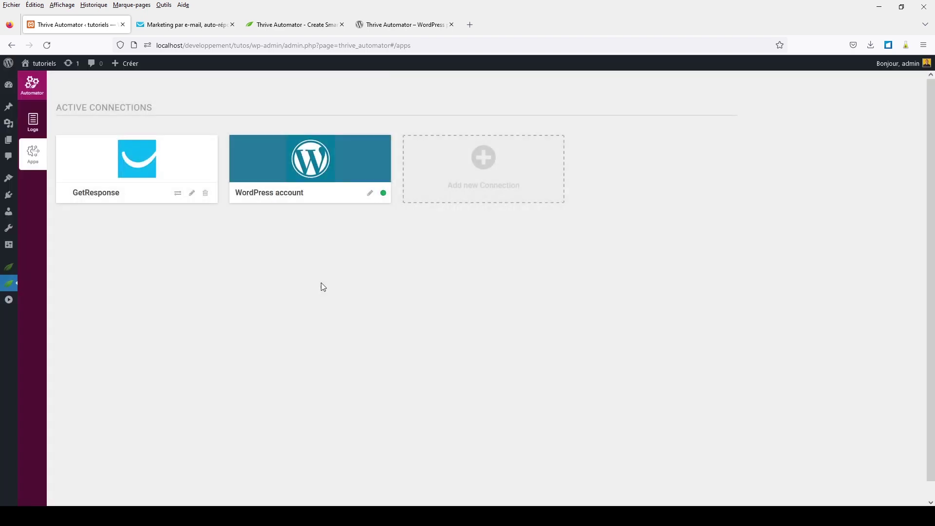
mouse_move(11, 113)
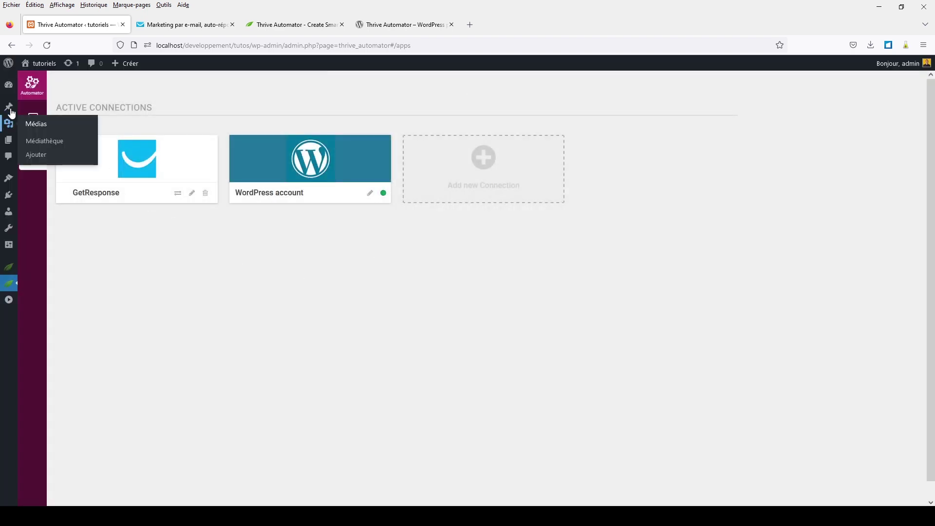
click(35, 89)
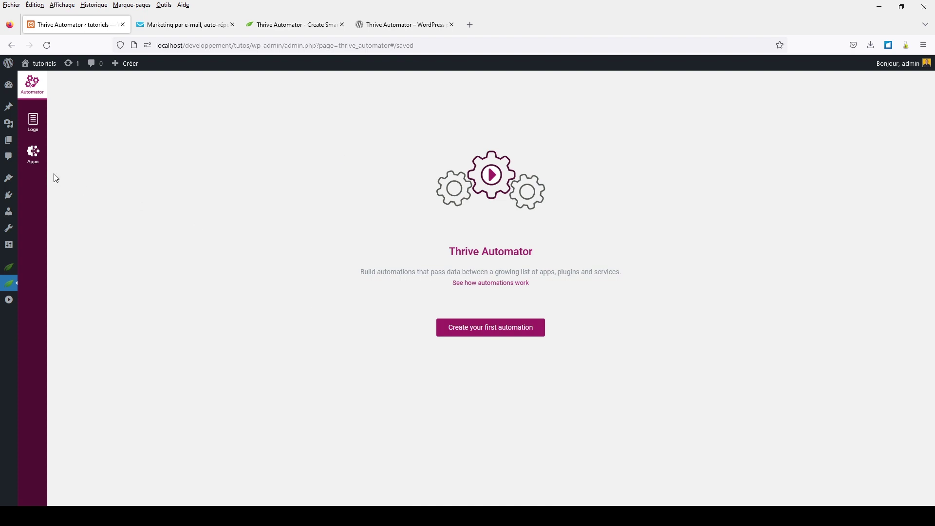
- Activate the WooCommerce plugin in the site's installed WordPress extensions
click(8, 73)
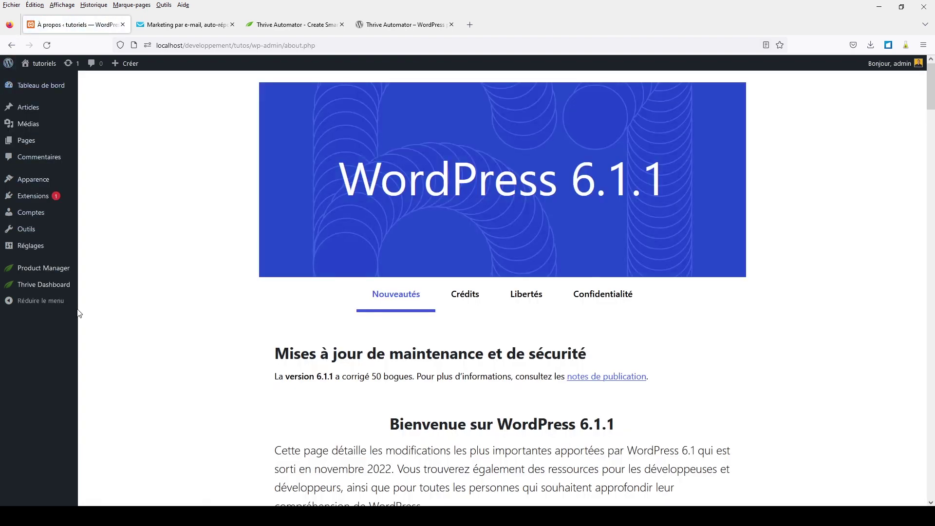
click(33, 196)
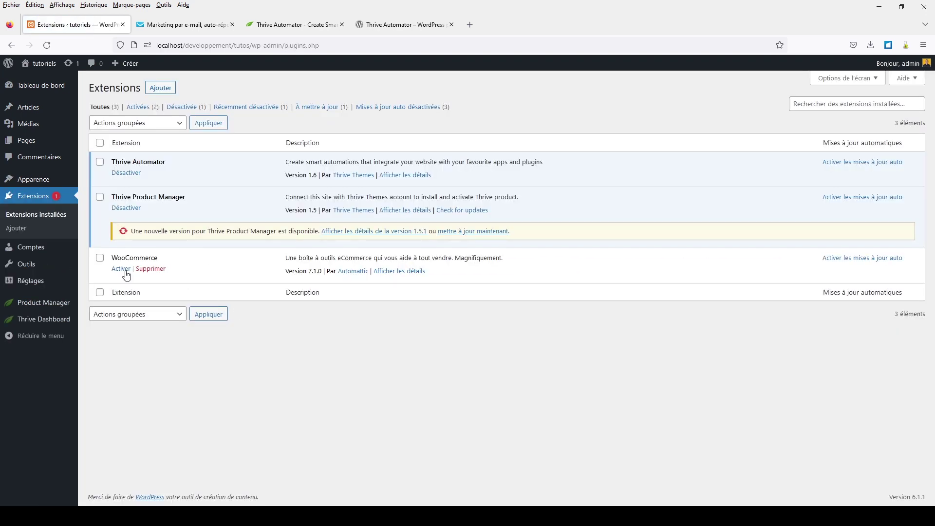
click(121, 271)
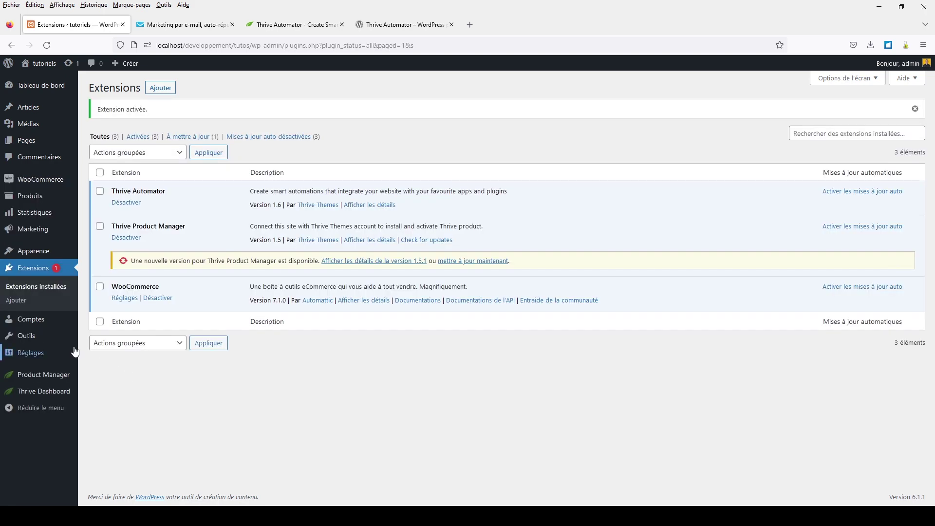
- Create a new automation in Thrive Automator with the trigger "WooCommerce order complete"
mouse_move(57, 396)
click(113, 408)
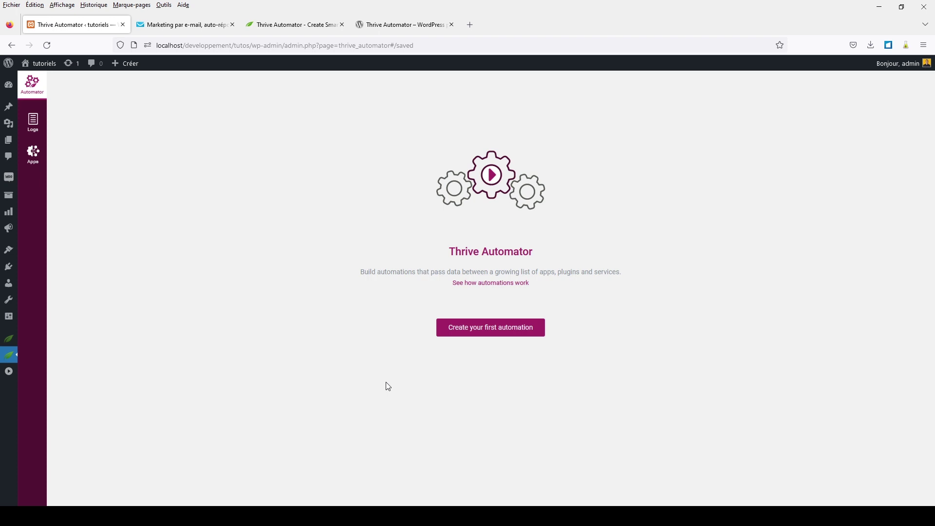
click(503, 334)
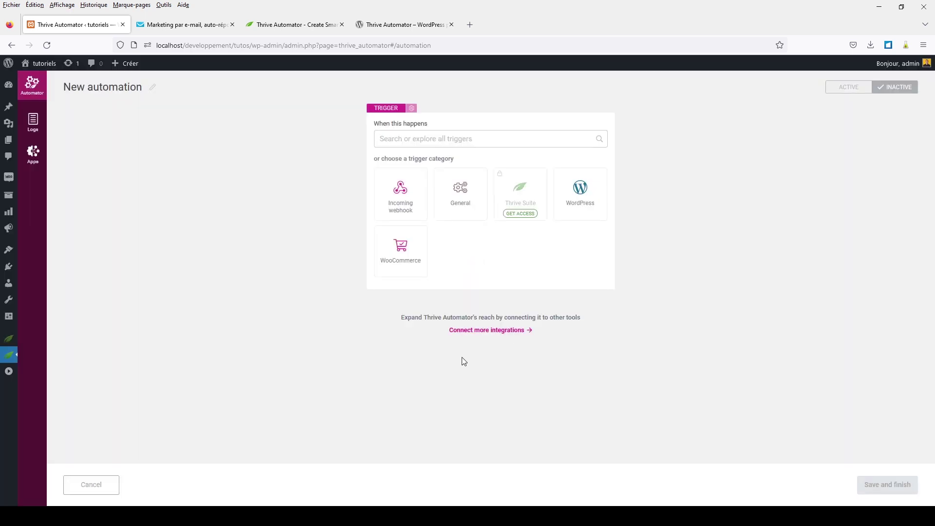
click(412, 270)
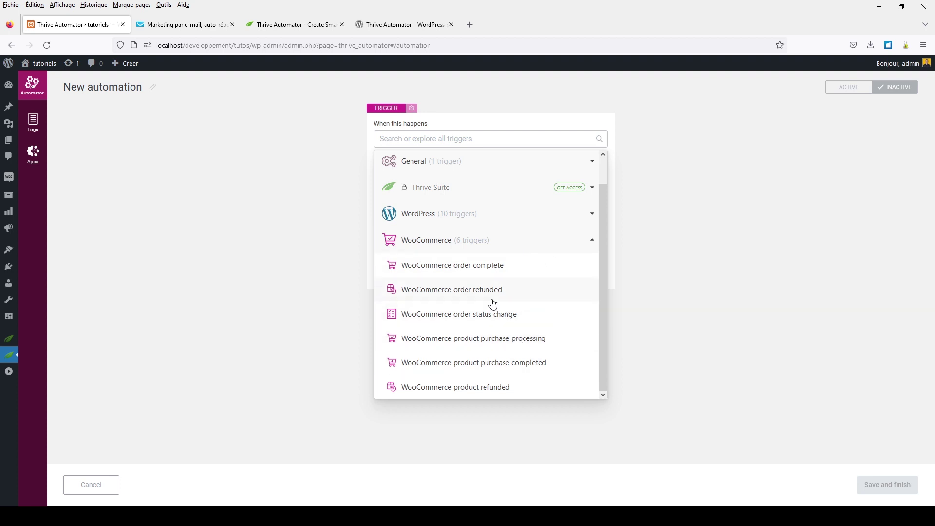
click(486, 271)
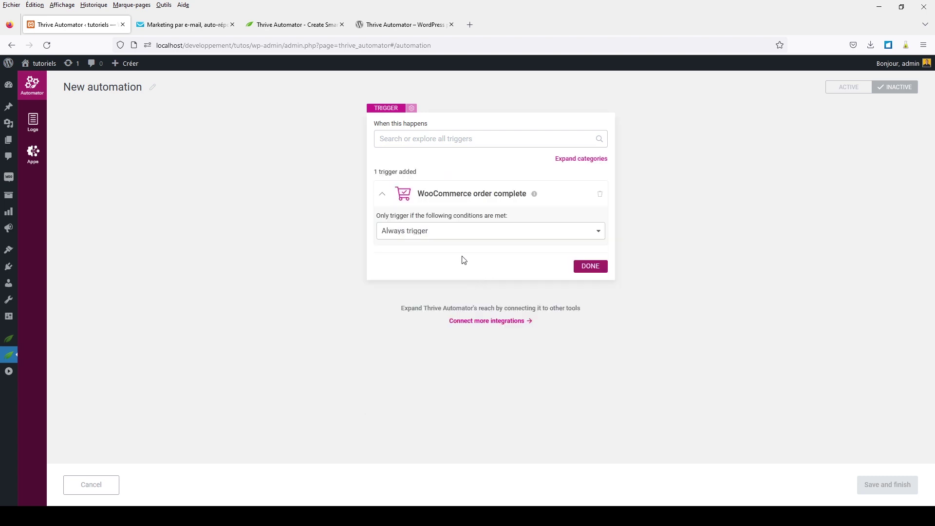
- Review the conditions available for the order trigger, keep "Always trigger", and finish the trigger setup
click(448, 236)
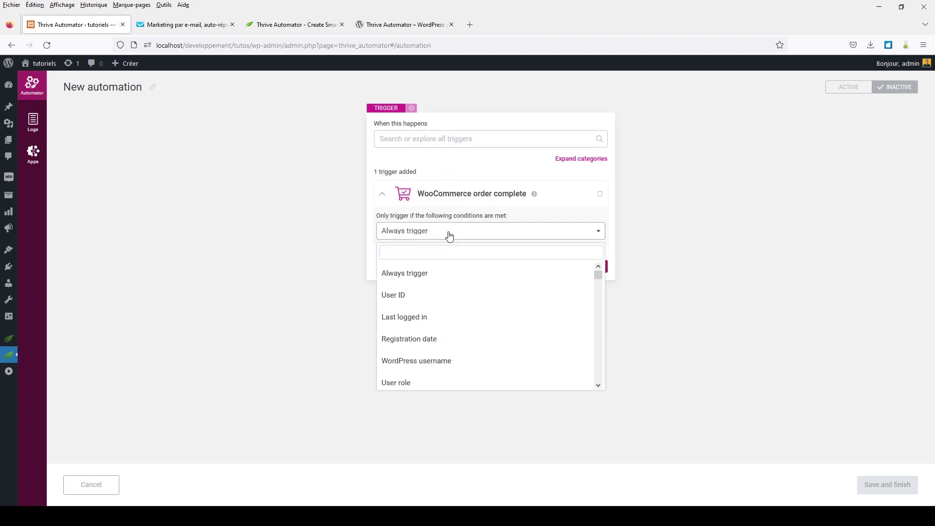
scroll(460, 334, down, 15)
scroll(460, 334, down, 8)
scroll(460, 334, up, 10)
scroll(460, 334, up, 3)
scroll(461, 334, down, 12)
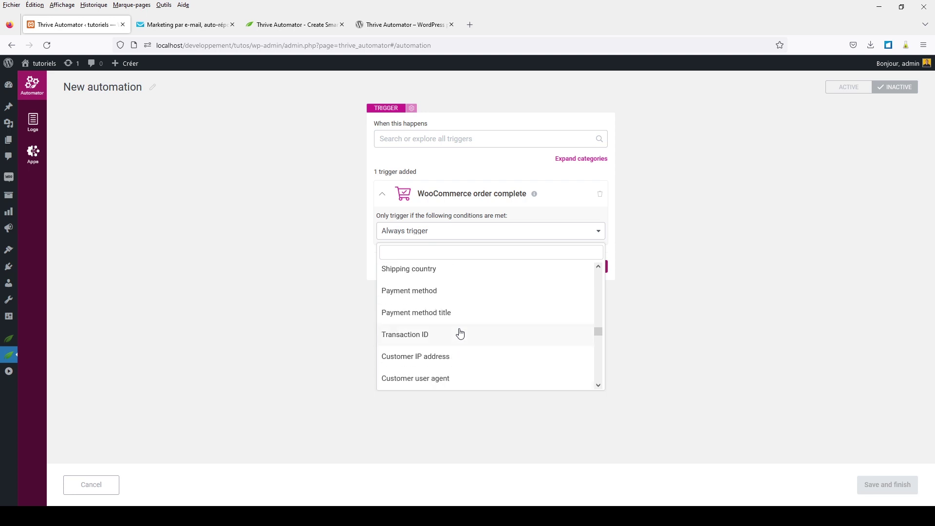
scroll(460, 334, down, 1)
scroll(460, 333, up, 10)
scroll(460, 334, up, 10)
click(521, 216)
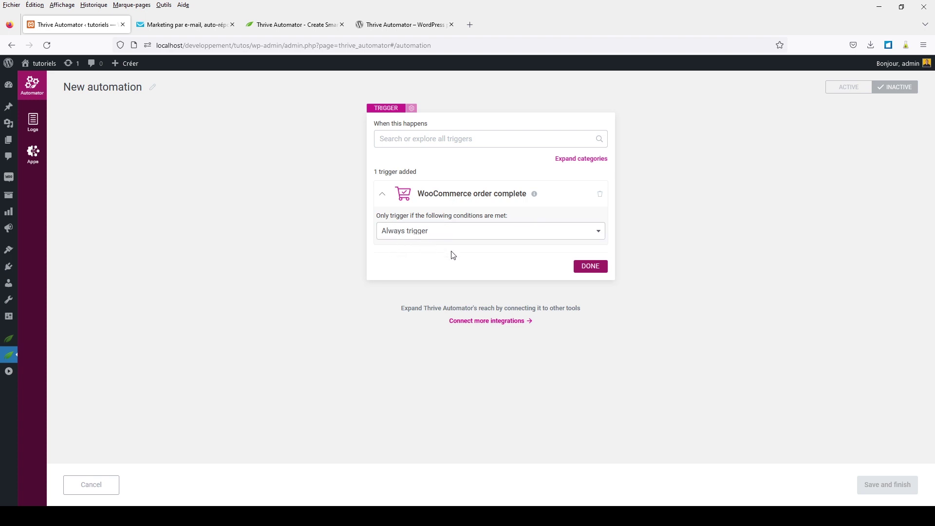
click(590, 267)
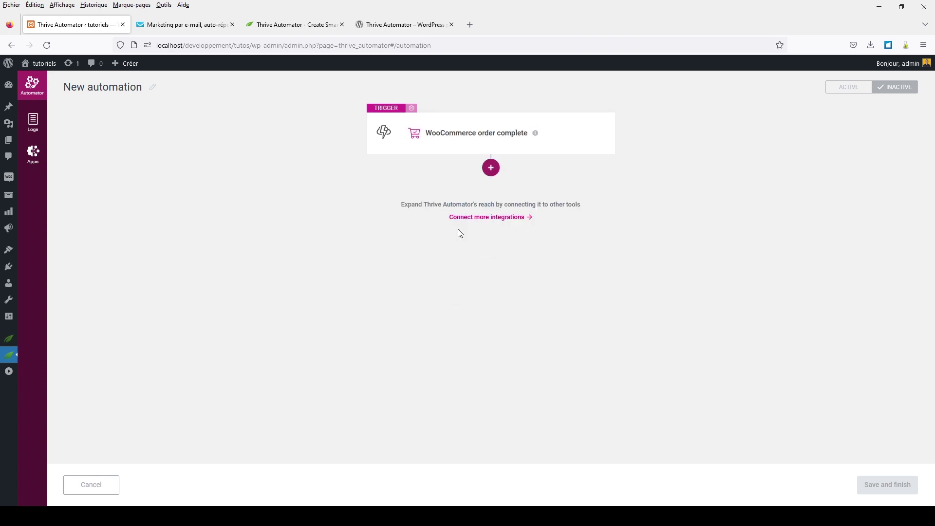
- Add a delay of 1 hour after the WooCommerce order trigger
click(492, 171)
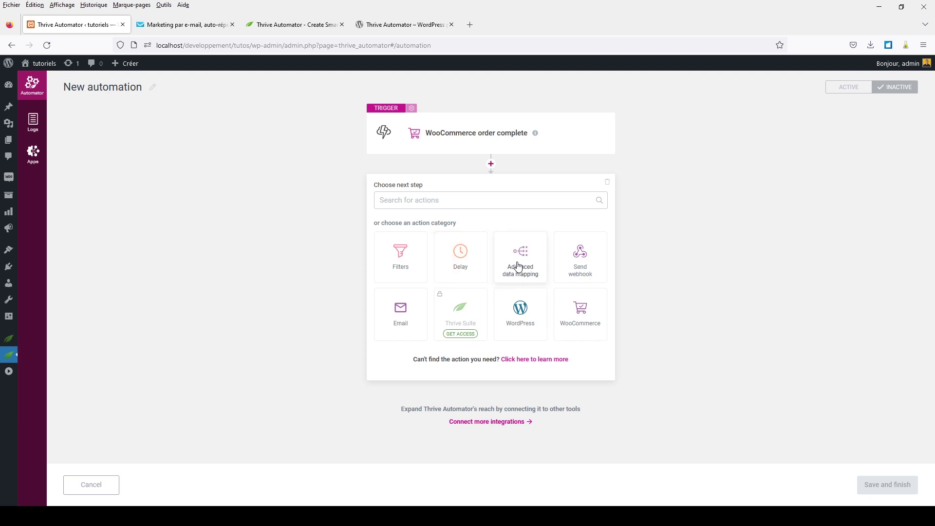
click(460, 272)
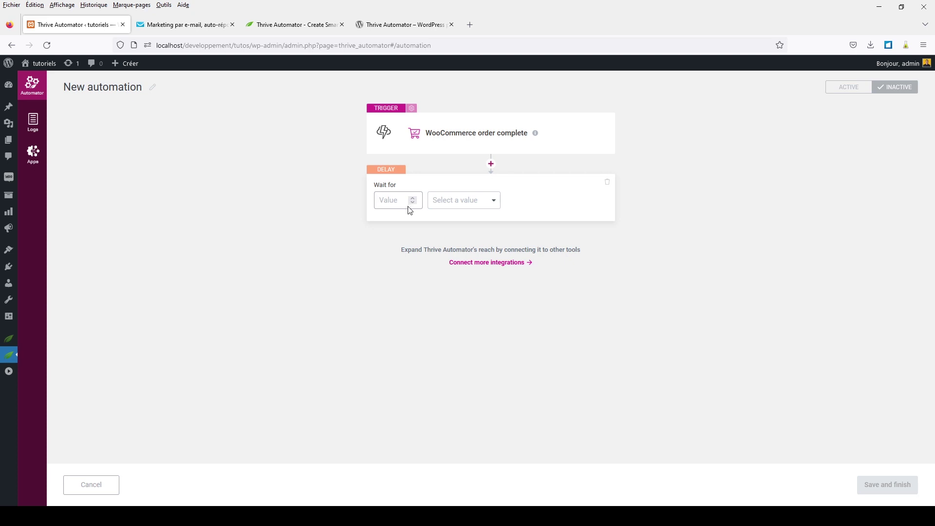
click(493, 201)
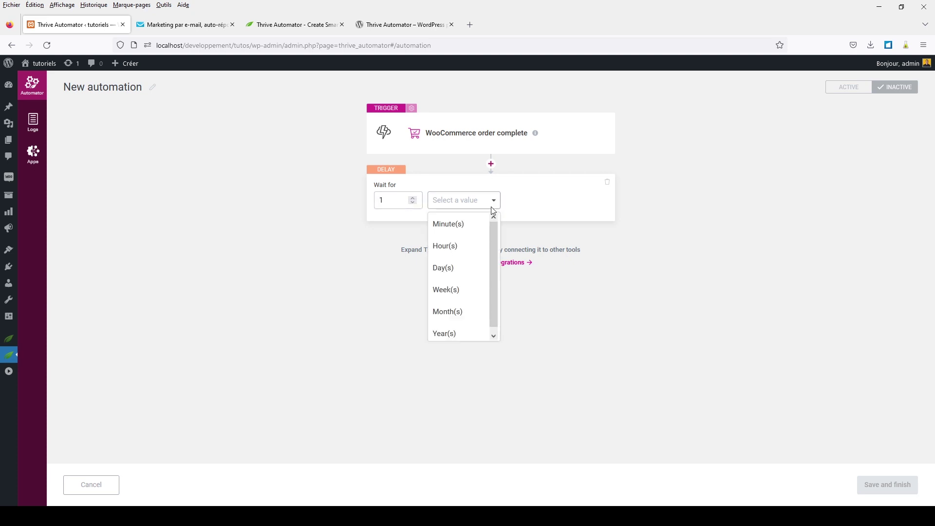
click(449, 225)
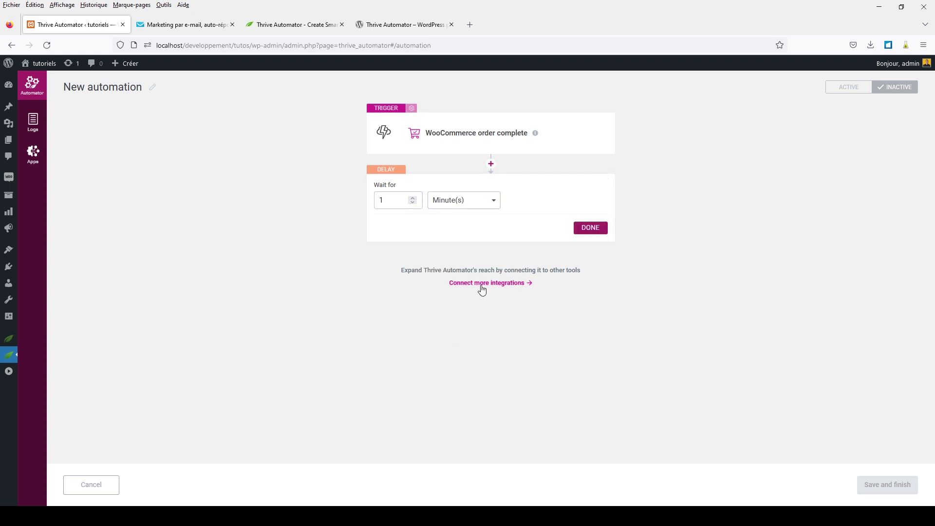
click(463, 202)
click(460, 248)
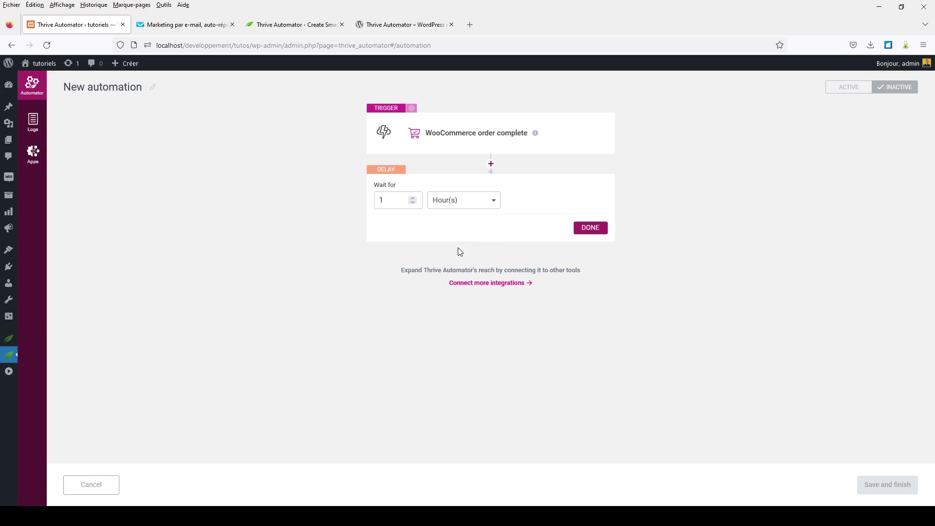
click(591, 228)
- Check the available WooCommerce actions, then add the email action "Add user in autoresponder" after the 1-hour delay
click(490, 240)
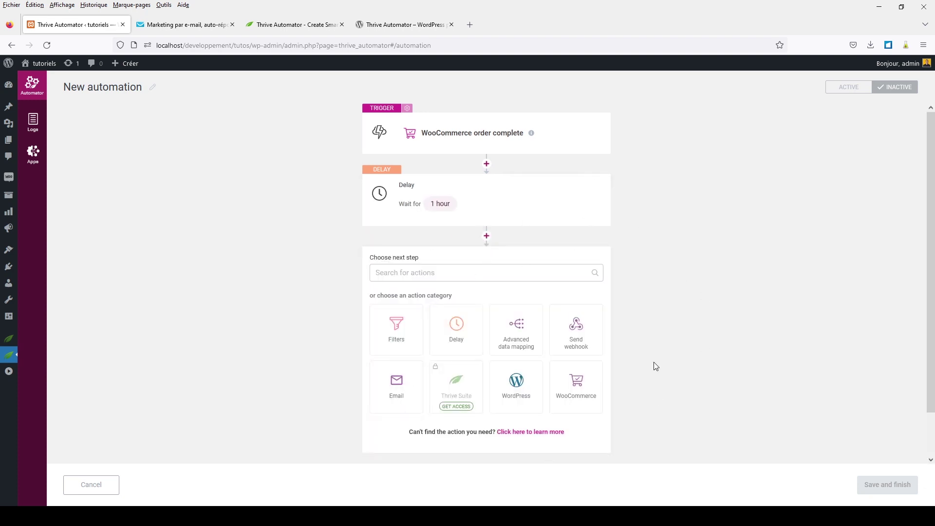
click(589, 384)
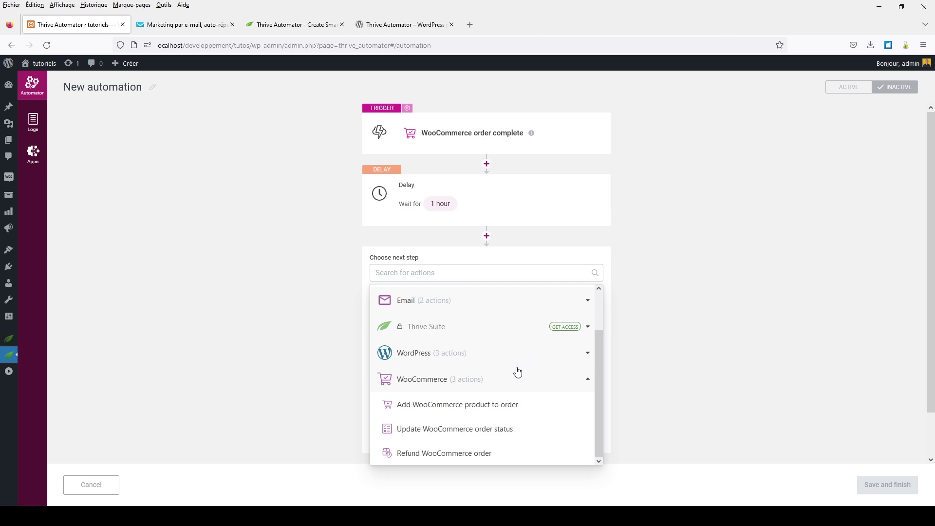
scroll(518, 372, up, 1)
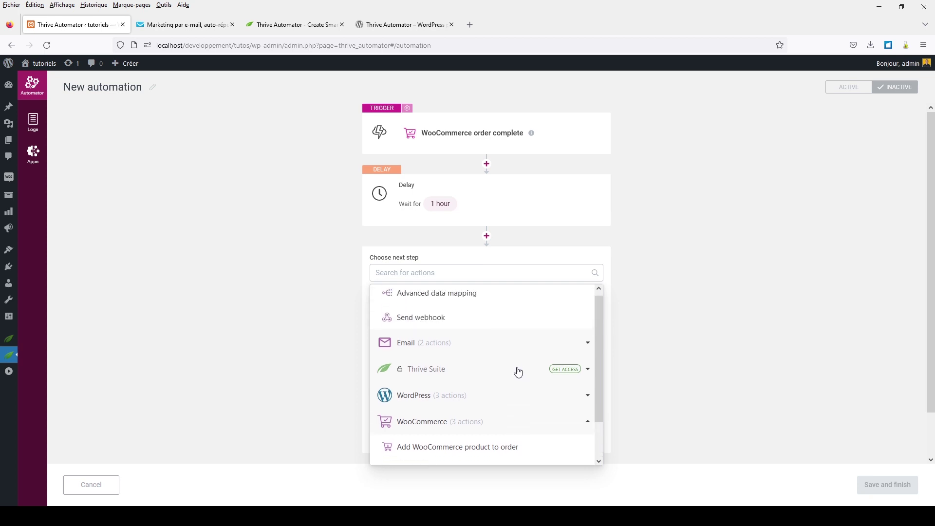
click(416, 356)
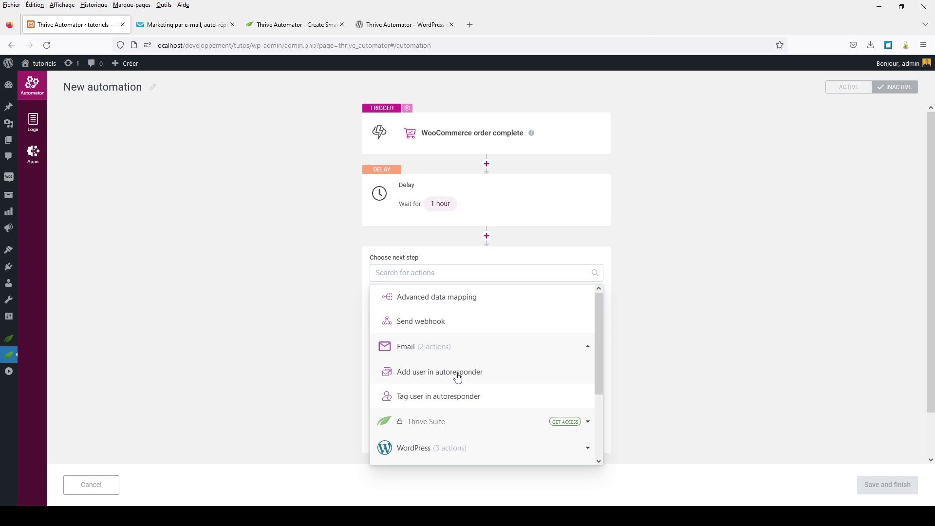
click(458, 376)
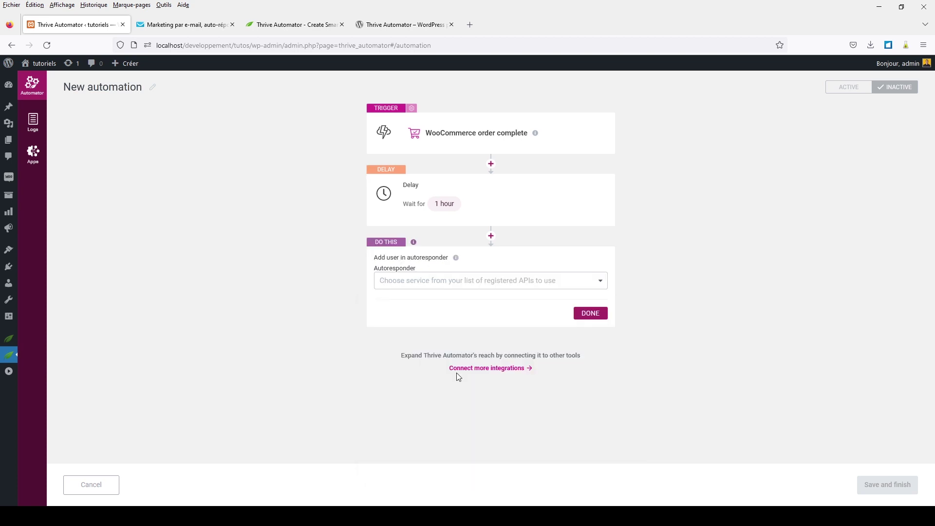
- Set the autoresponder of the "Add user in autoresponder" action to GetResponse
click(517, 286)
click(422, 333)
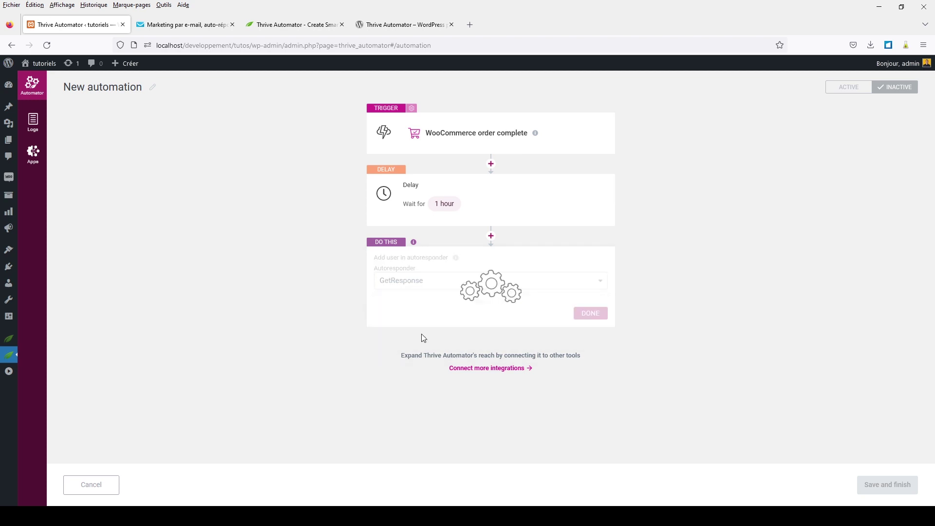